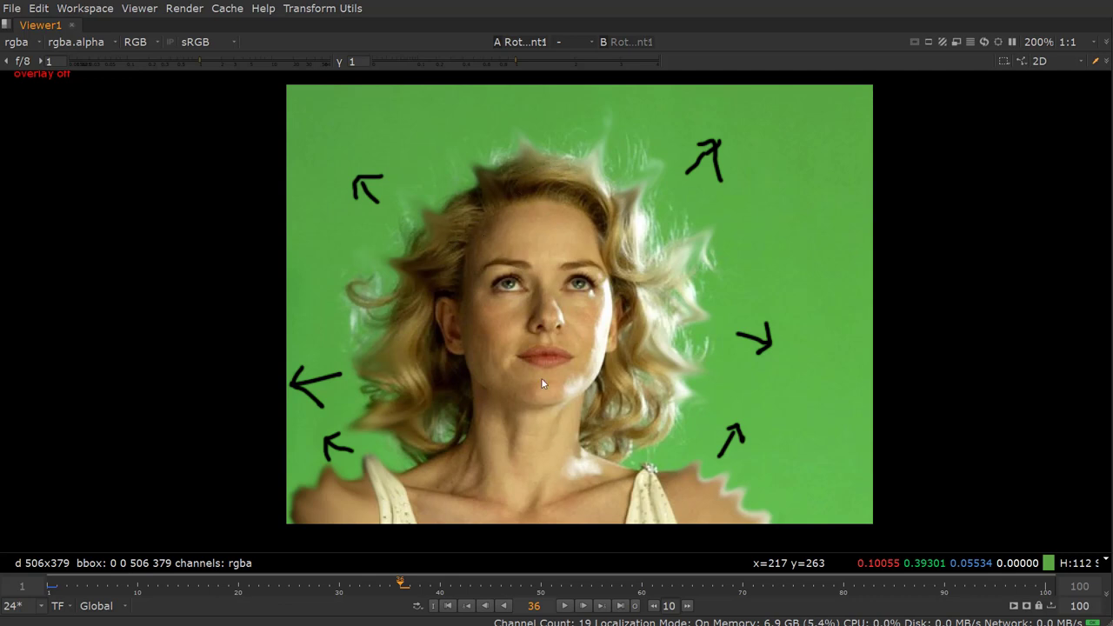
- View the premultiplied key of the woman and check its luminance before returning to the RGB display
key("1")
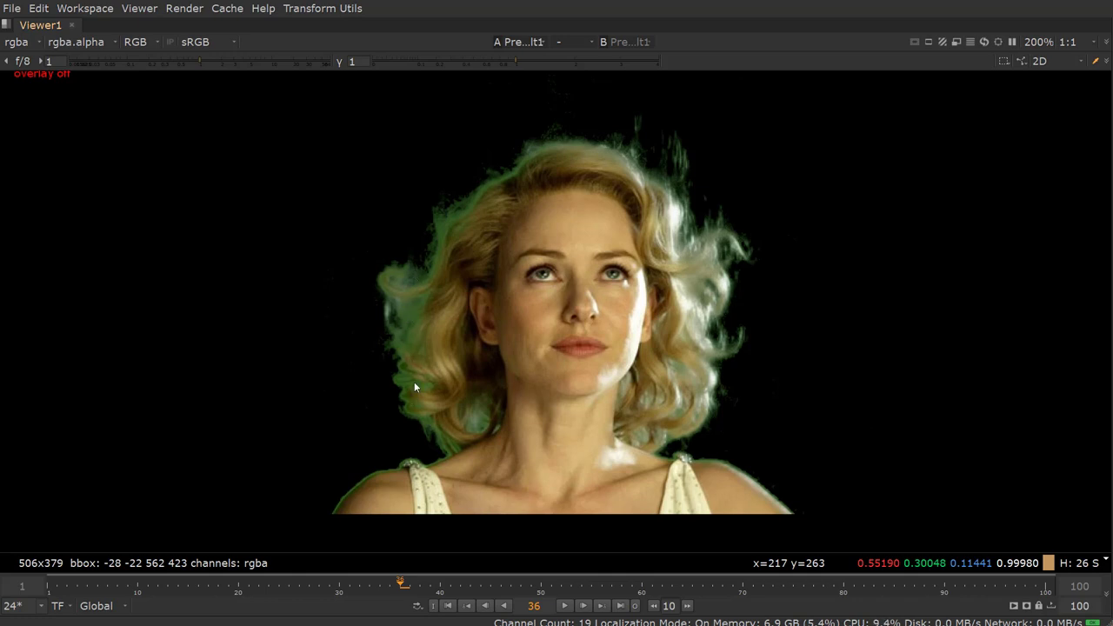
key("y")
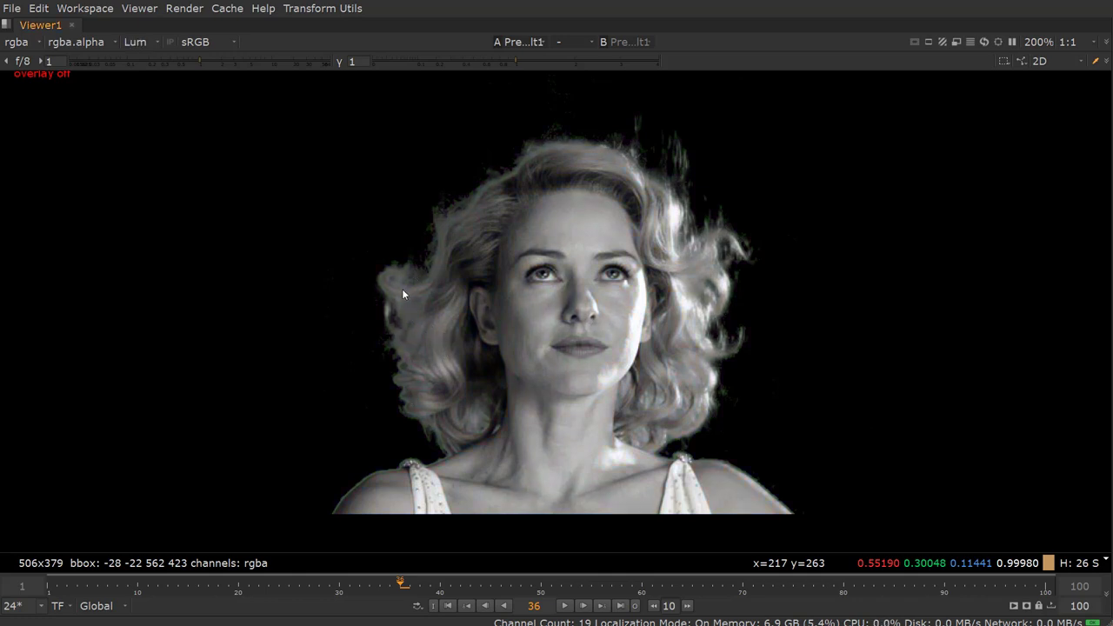
key("y")
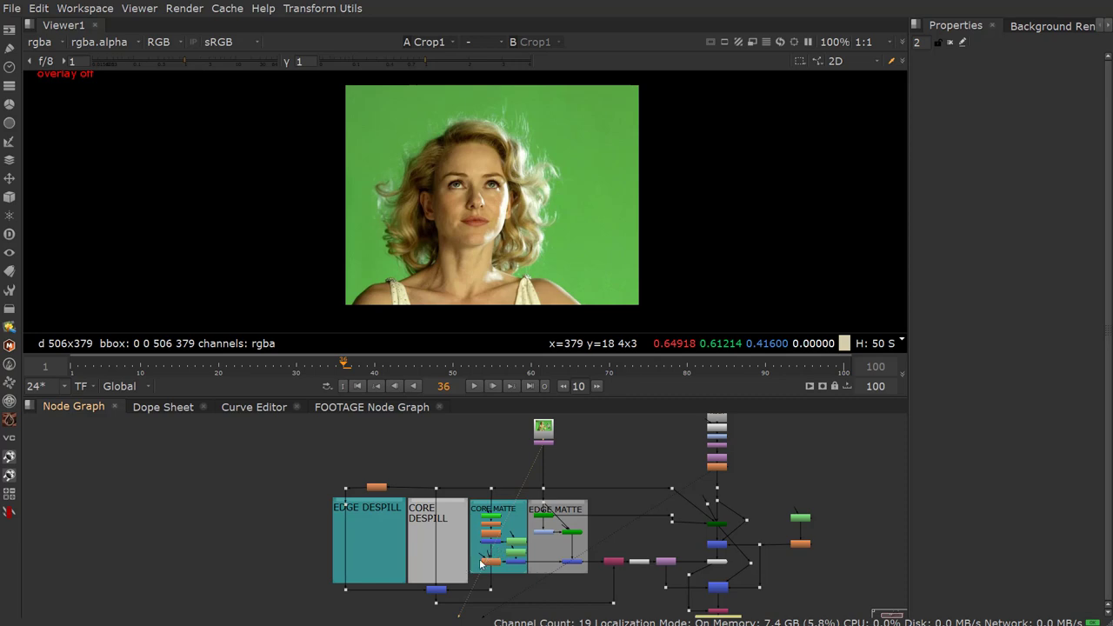
- Examine how the edge despill, core despill, core matte and edge matte sections are laid out in the node graph
scroll(431, 561, "up", 2)
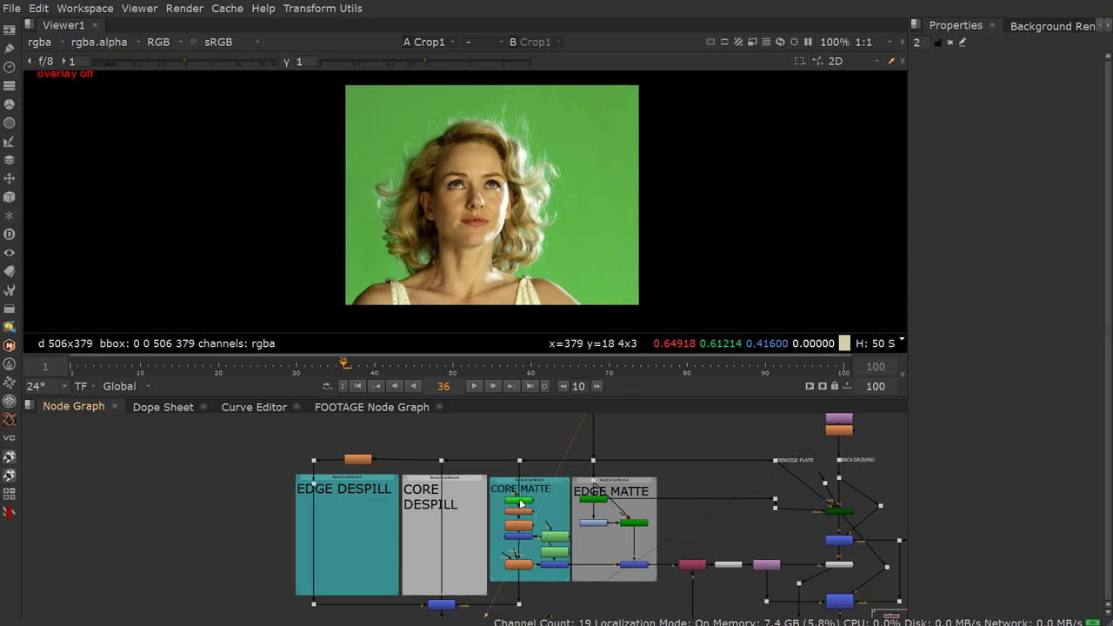
scroll(513, 511, "up", 5)
scroll(531, 499, "down", 6)
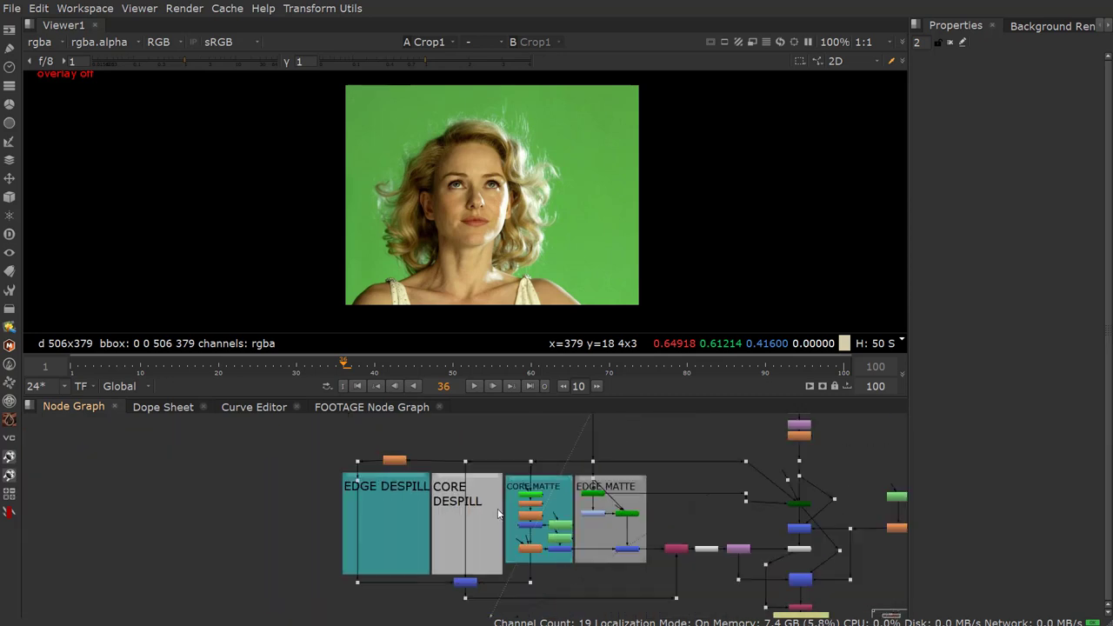
middle_click_drag(493, 512, 447, 510)
scroll(445, 509, "up", 2)
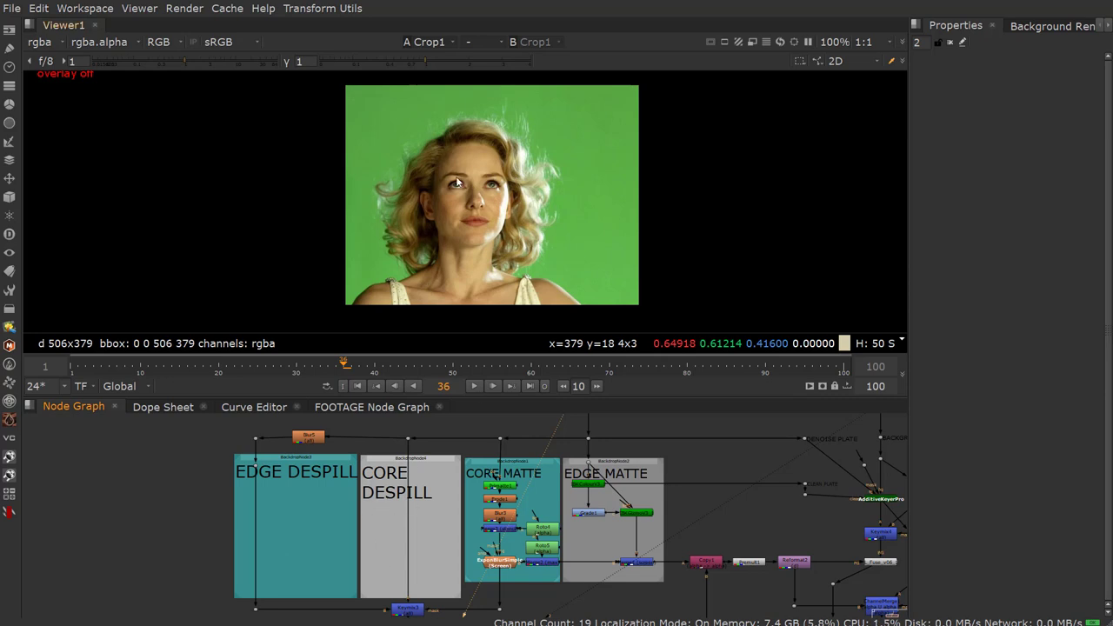
scroll(360, 539, "down", 2)
middle_click_drag(361, 538, 407, 520)
scroll(386, 477, "up", 3)
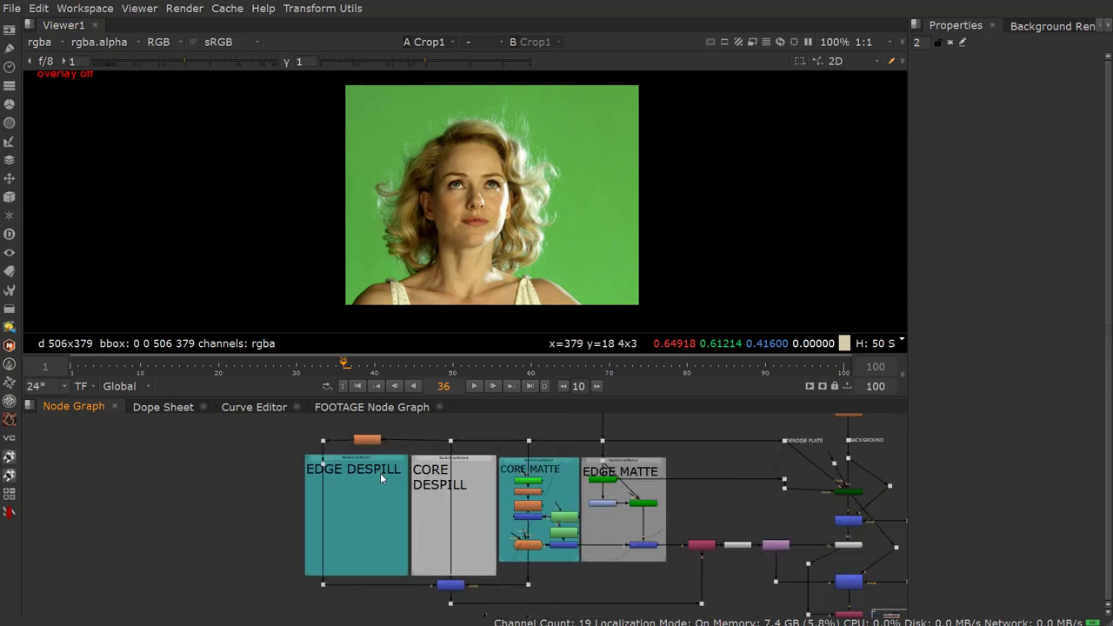
- Insert a DespillToColor node into the Core Despill pipe above the Keymix and view its output
middle_click_drag(447, 559, 444, 509)
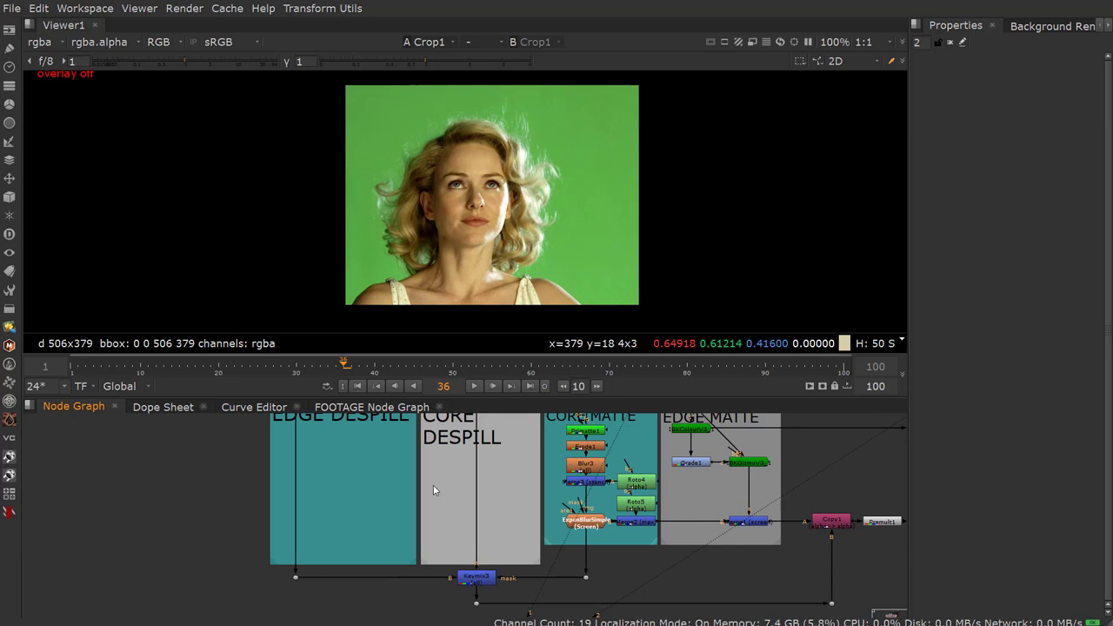
key("Tab")
type("despil")
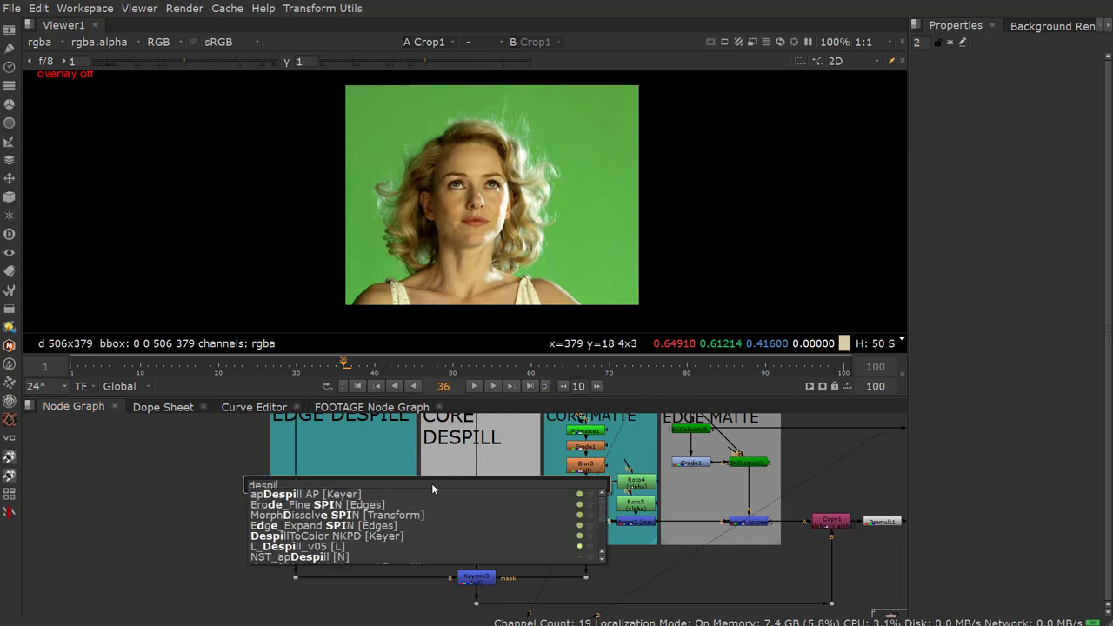
type("lToColor NKPD [Keyer")
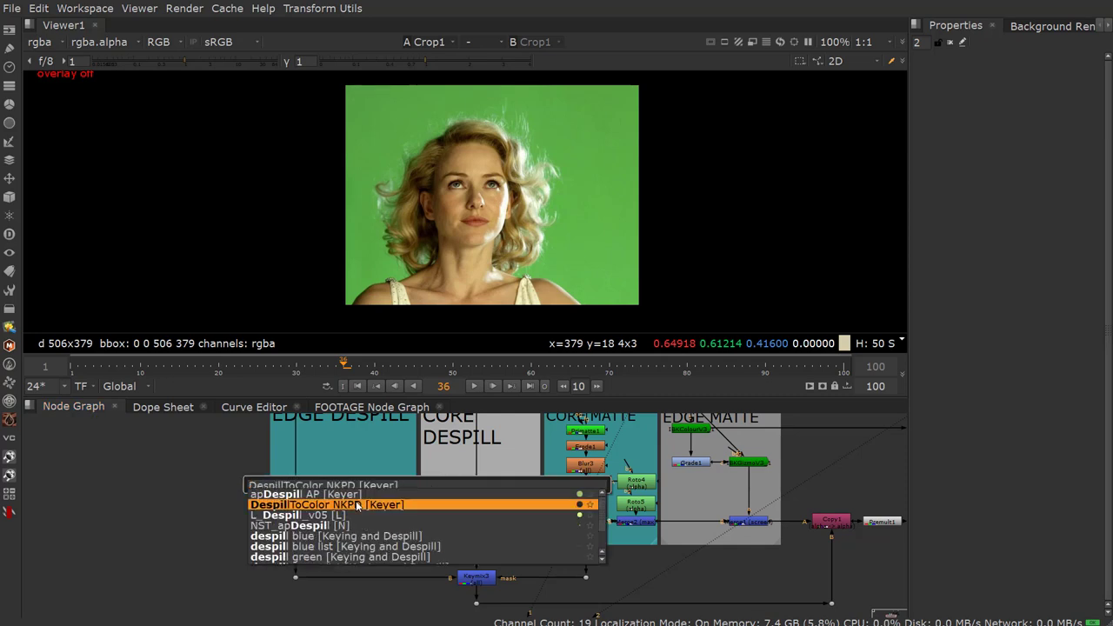
left_click(366, 505)
scroll(445, 478, "up", 2)
left_click_drag(448, 484, 491, 475)
key("1")
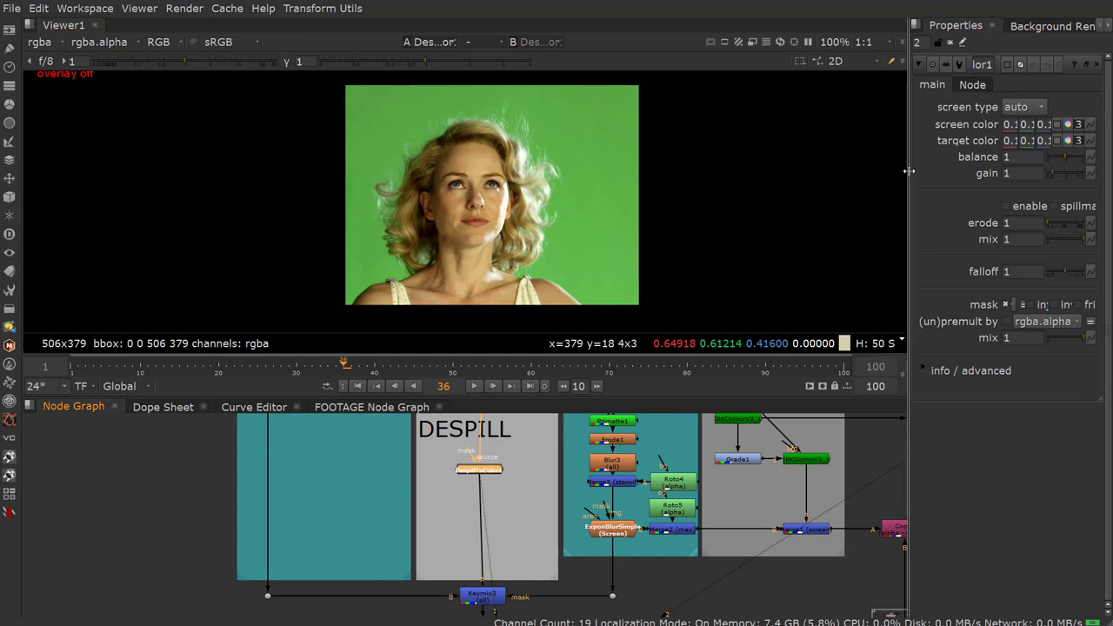
- Widen the node's properties area and sample the green backdrop beside the hair as the despill screen color
left_click_drag(910, 171, 696, 165)
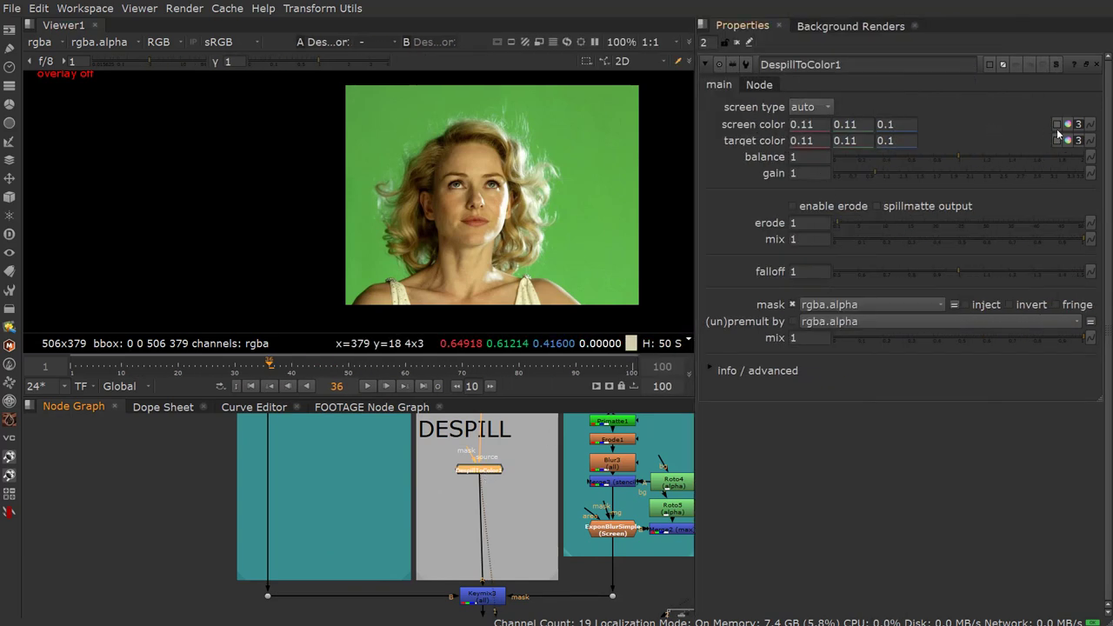
left_click(1057, 126)
left_click(599, 179, "ctrl")
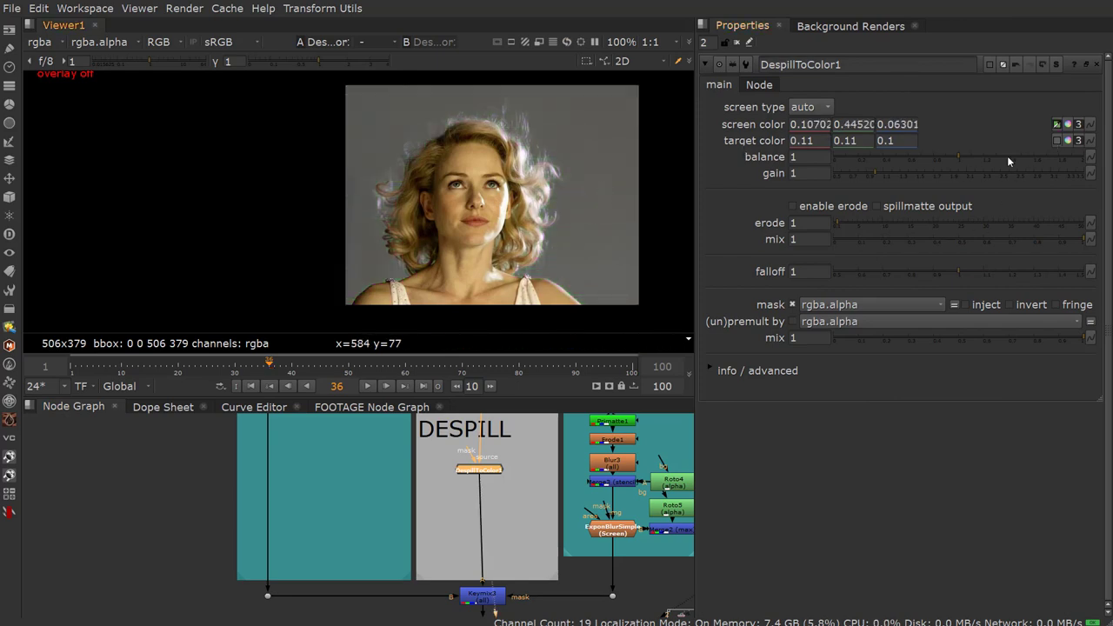
- Sample the despill target color from the woman's hair, finishing with an area average of the curls beside her lit cheek
left_click(1058, 140)
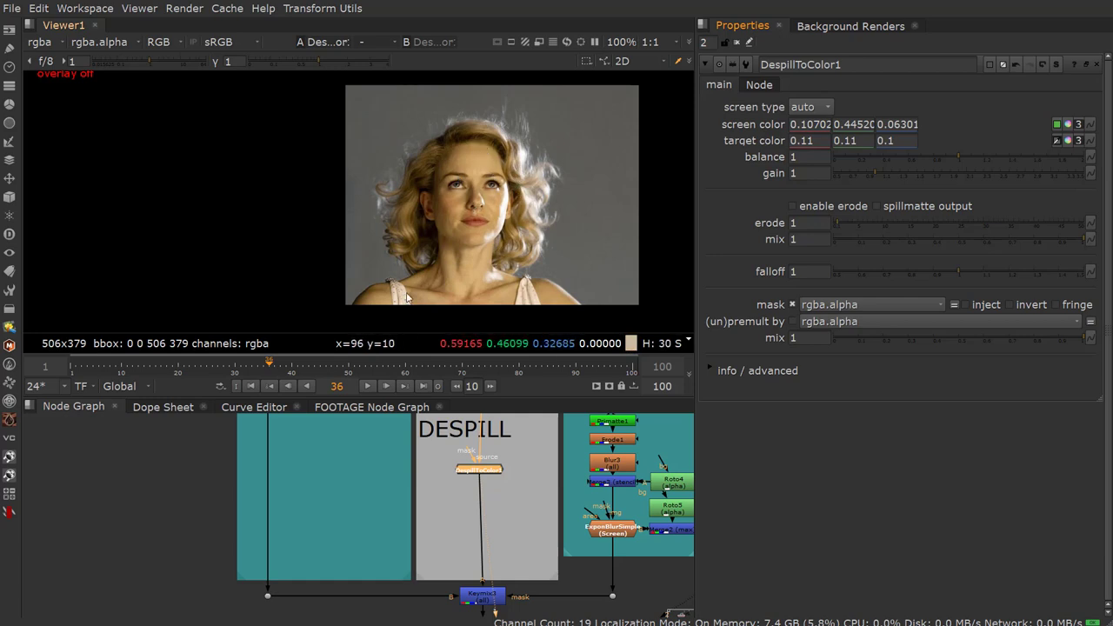
scroll(503, 171, "up", 1)
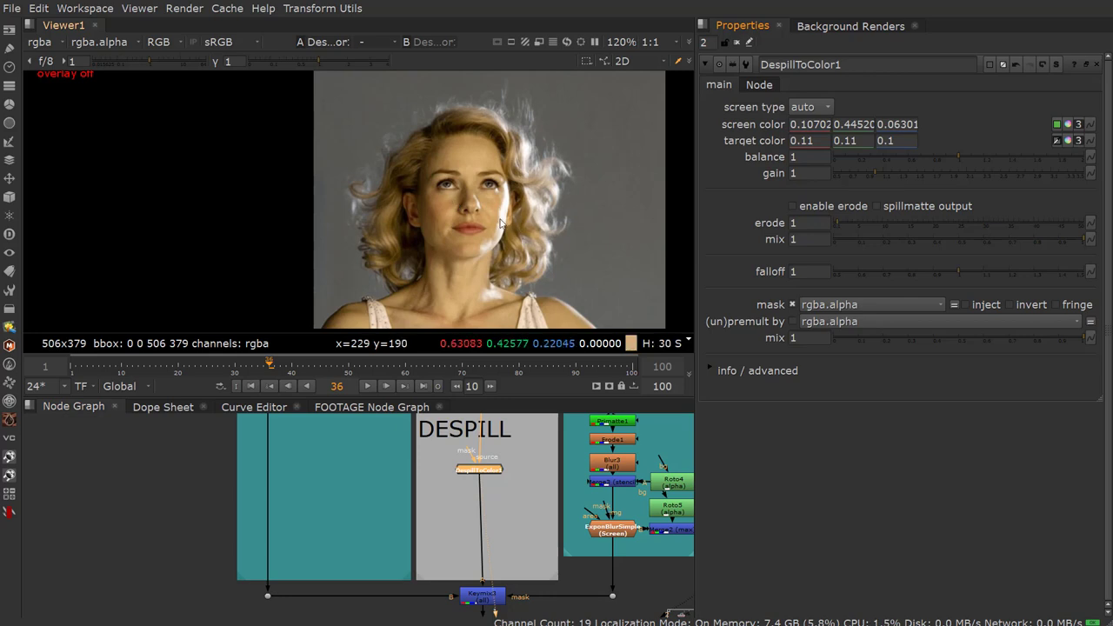
left_click(413, 195, "ctrl")
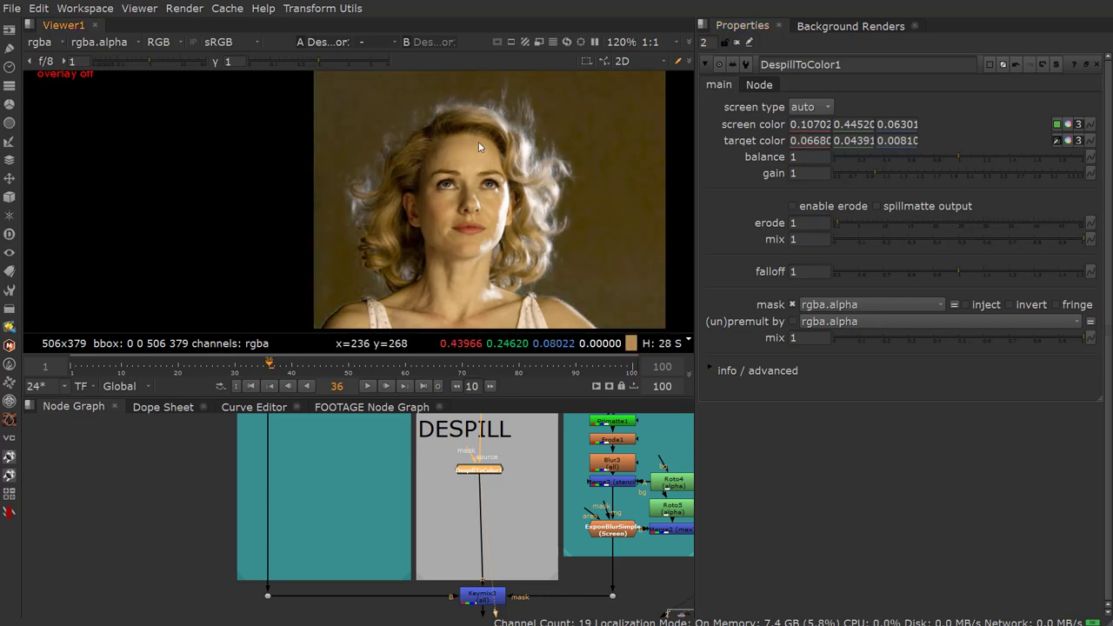
left_click_drag(486, 157, 510, 174, "ctrl+shift")
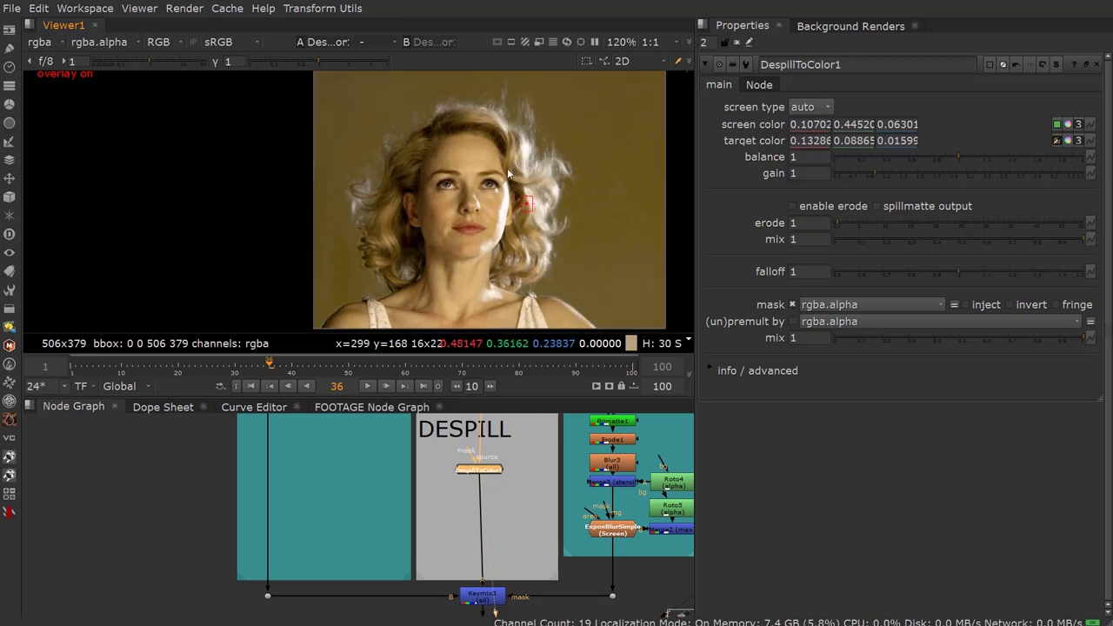
left_click_drag(508, 192, 530, 210, "ctrl+shift")
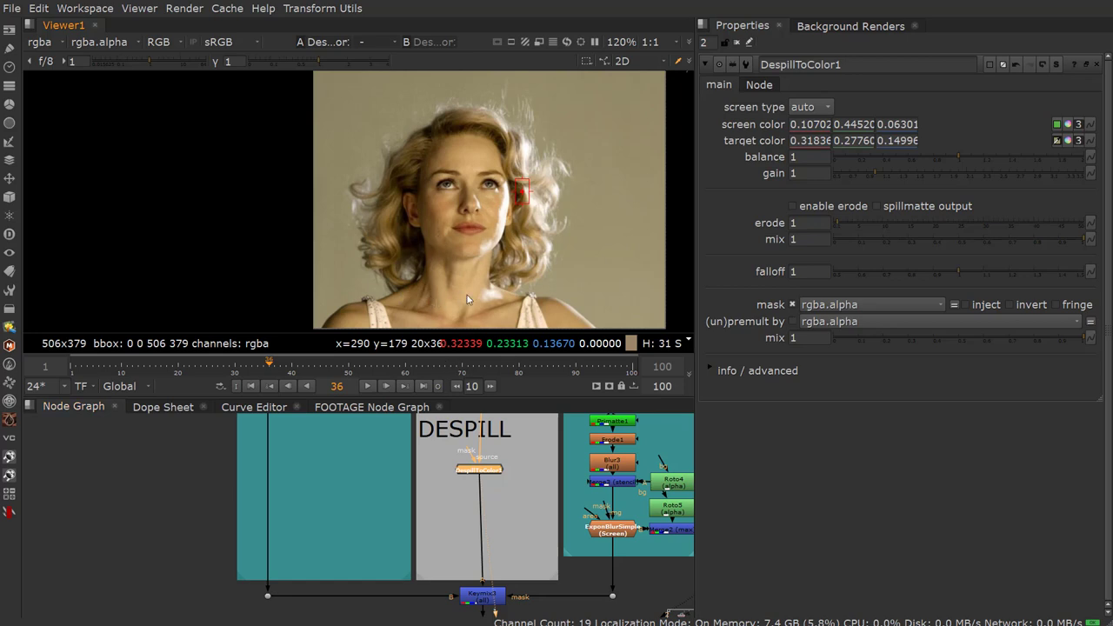
- Compare the face and hair with DespillToColor1 disabled and enabled, both close up and at a wider view
scroll(477, 475, "up", 4)
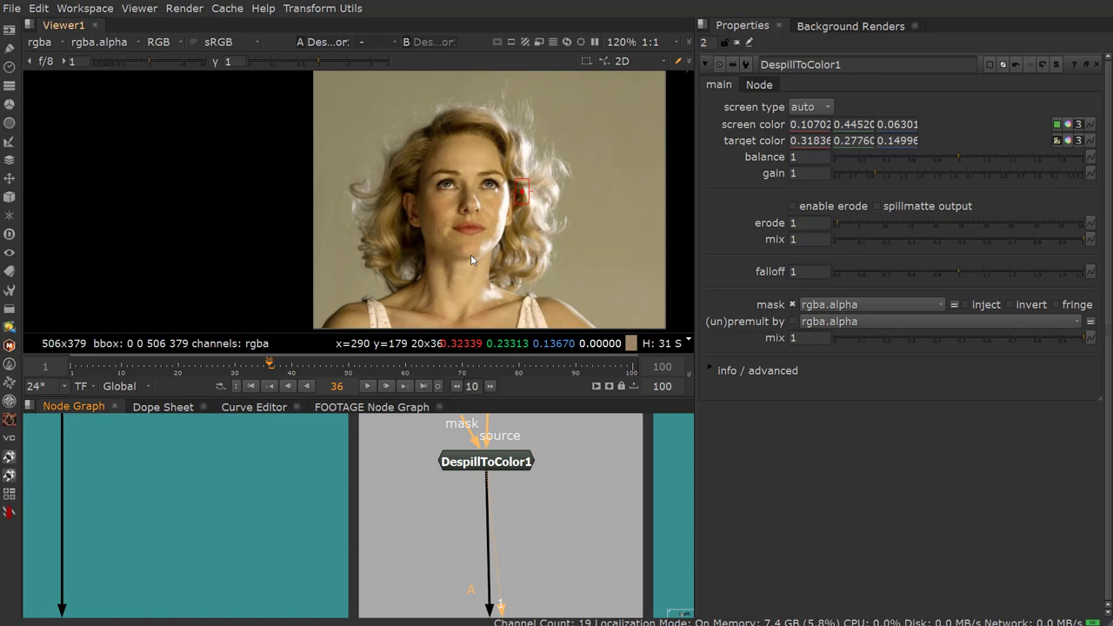
scroll(456, 188, "up", 6)
left_click(487, 466)
key("d")
key("d")
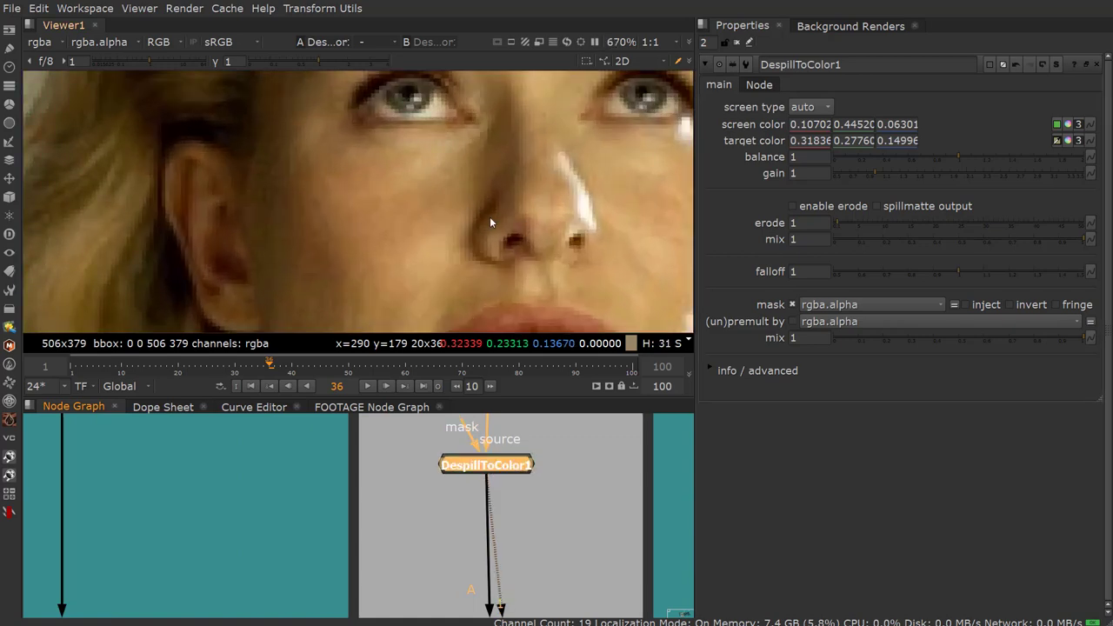
key("d")
key("d")
key("d")
scroll(483, 227, "down", 3)
key("d")
key("d")
key("d")
key("d")
key("d")
key("d")
key("d")
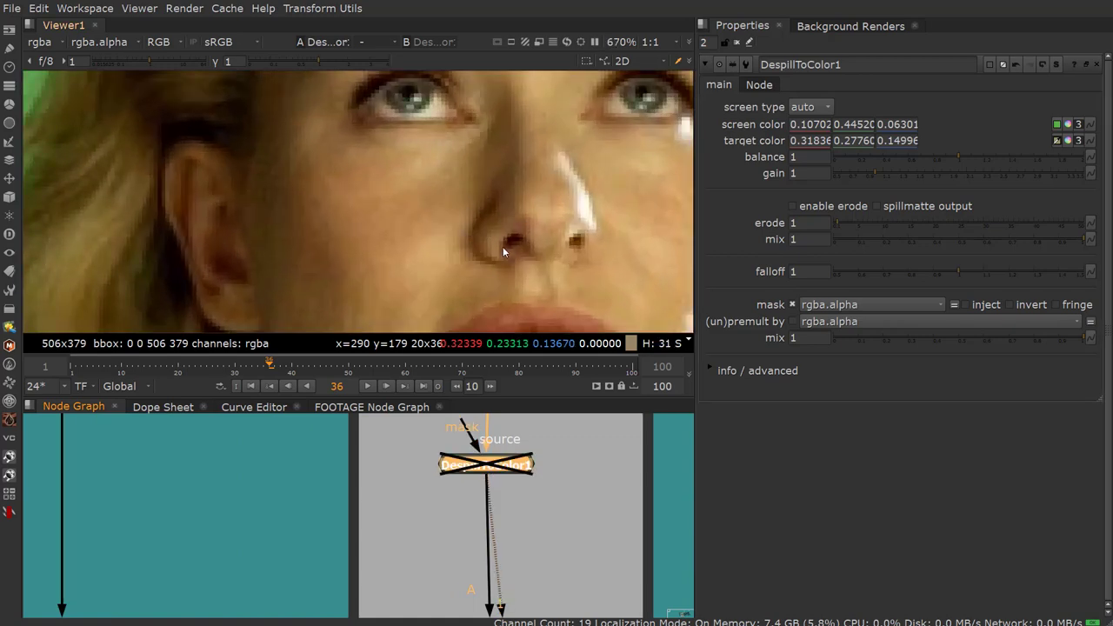
scroll(501, 226, "down", 2)
scroll(499, 224, "down", 1)
key("d")
key("d")
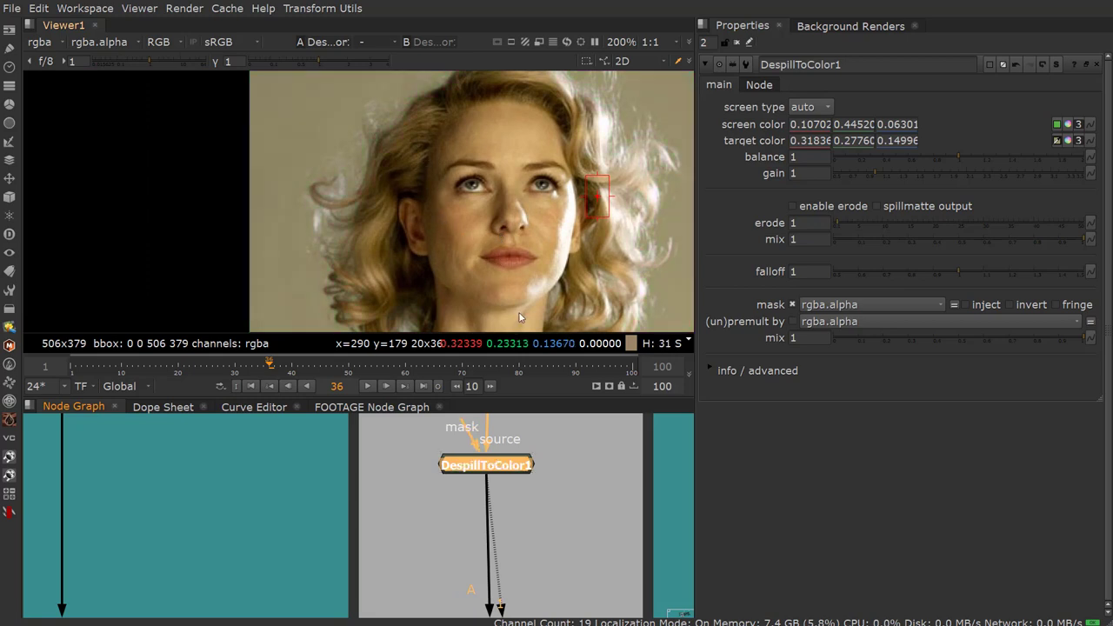
middle_click_drag(504, 471, 510, 458)
key("d")
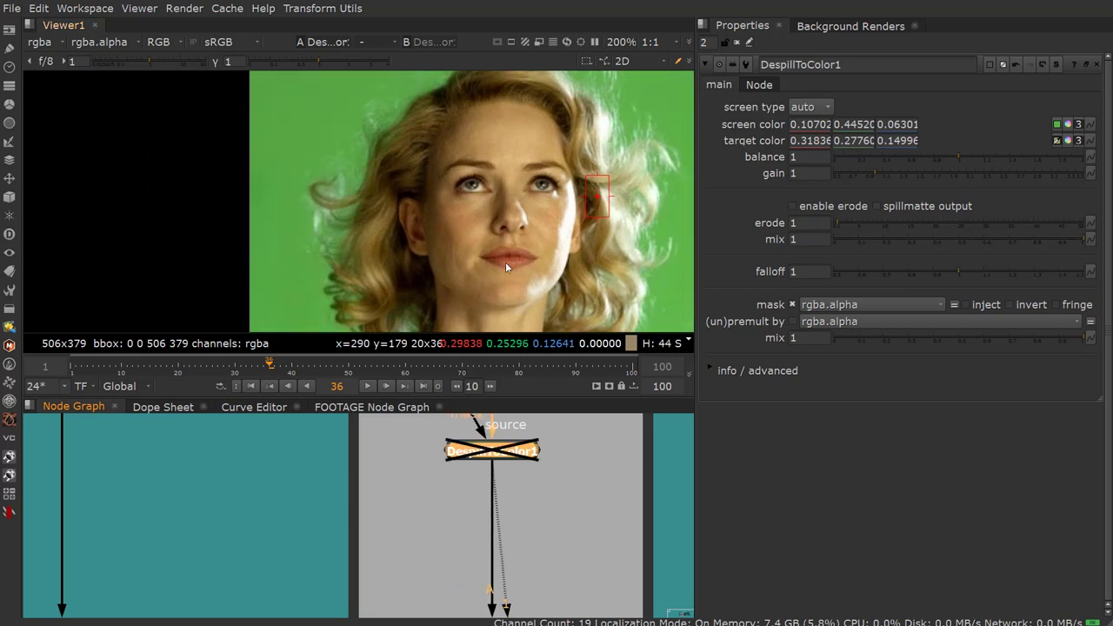
key("d")
scroll(503, 258, "up", 5)
scroll(534, 260, "down", 4)
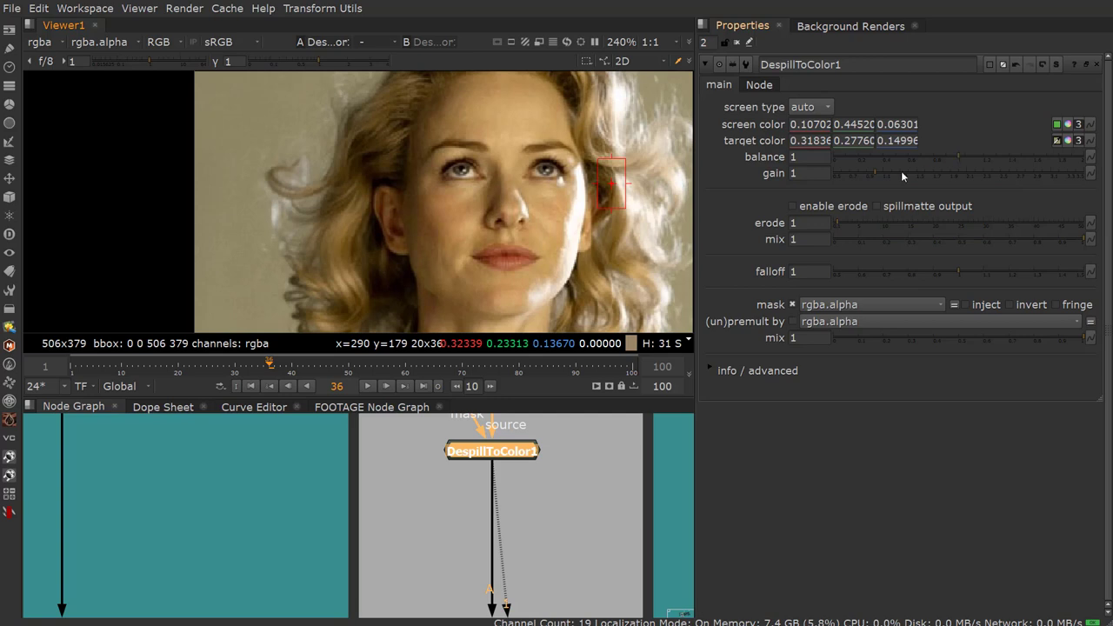
- Inspect the skin on the neck, ear and cheek for despill color shifts, checking against the original plate
mouse_move(875, 173)
left_mouse_down()
mouse_move(884, 172)
mouse_move(876, 172)
left_mouse_up()
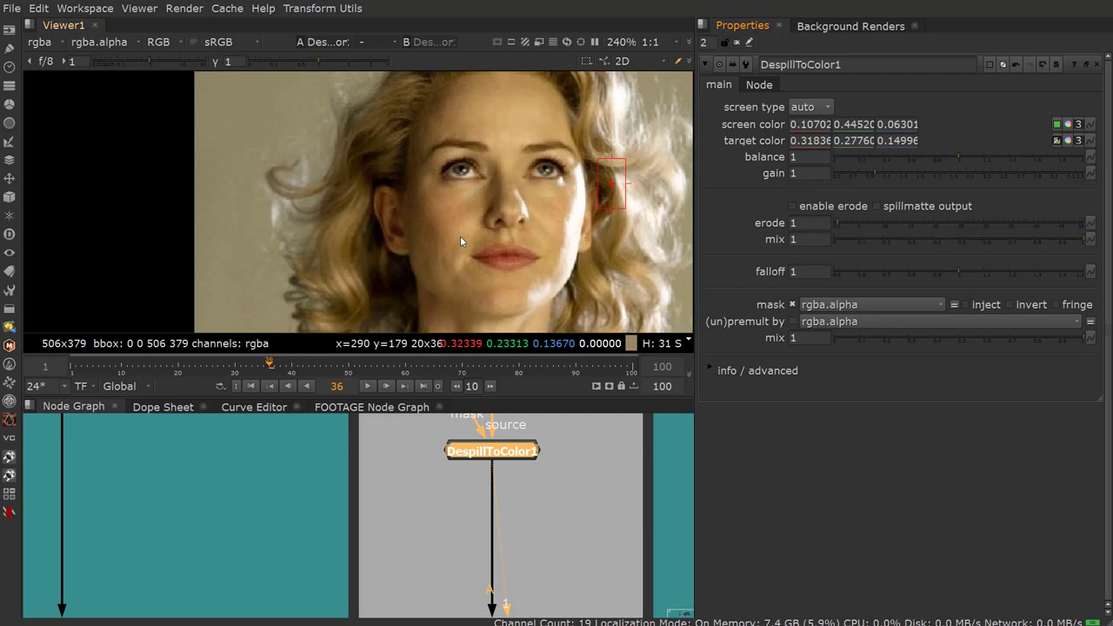
scroll(451, 217, "down", 3)
scroll(490, 175, "up", 1)
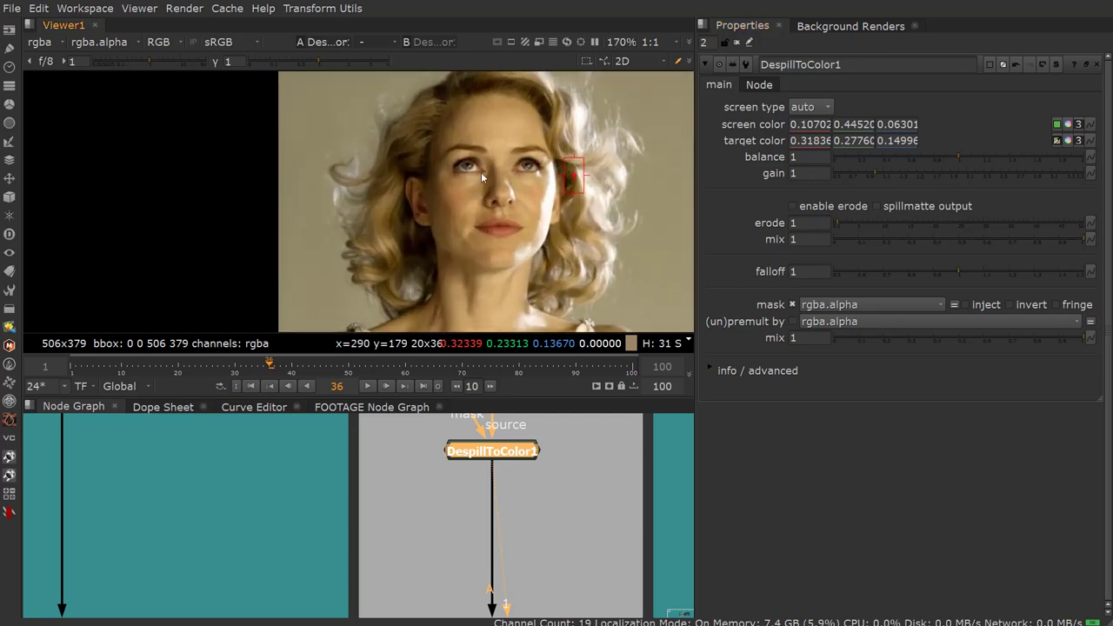
middle_click_drag(482, 173, 442, 181)
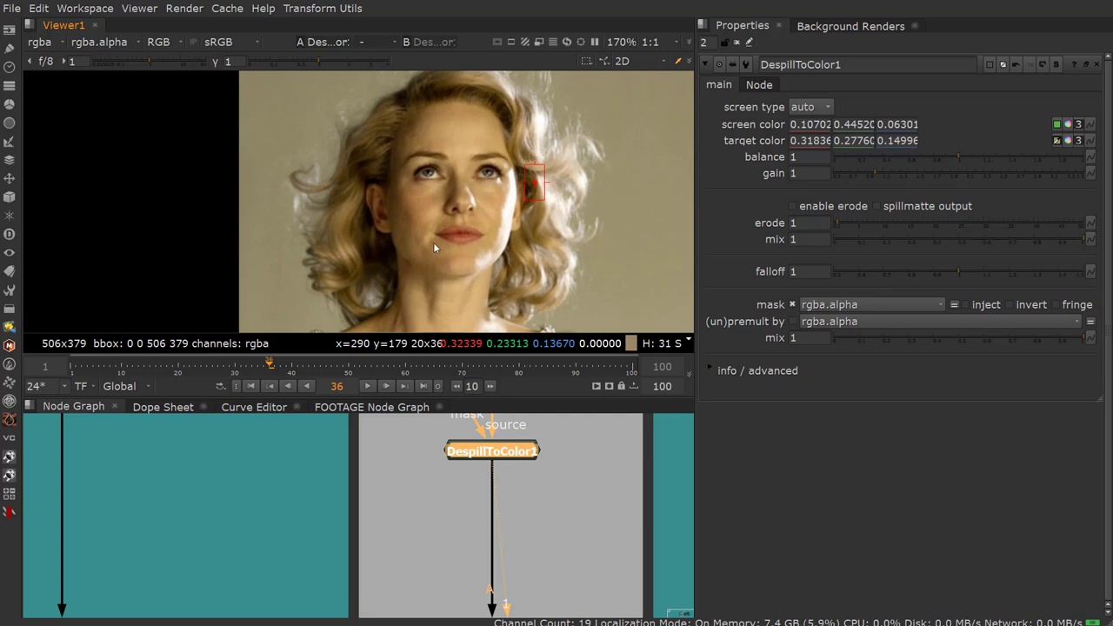
key("d")
key("d")
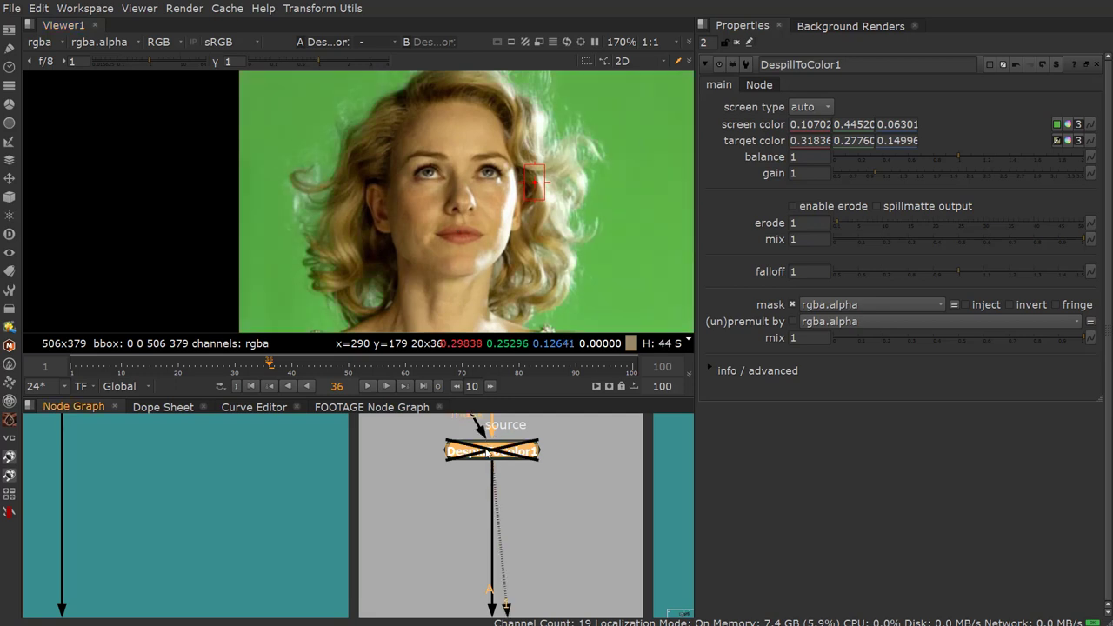
middle_click_drag(461, 241, 485, 199)
scroll(443, 209, "up", 3)
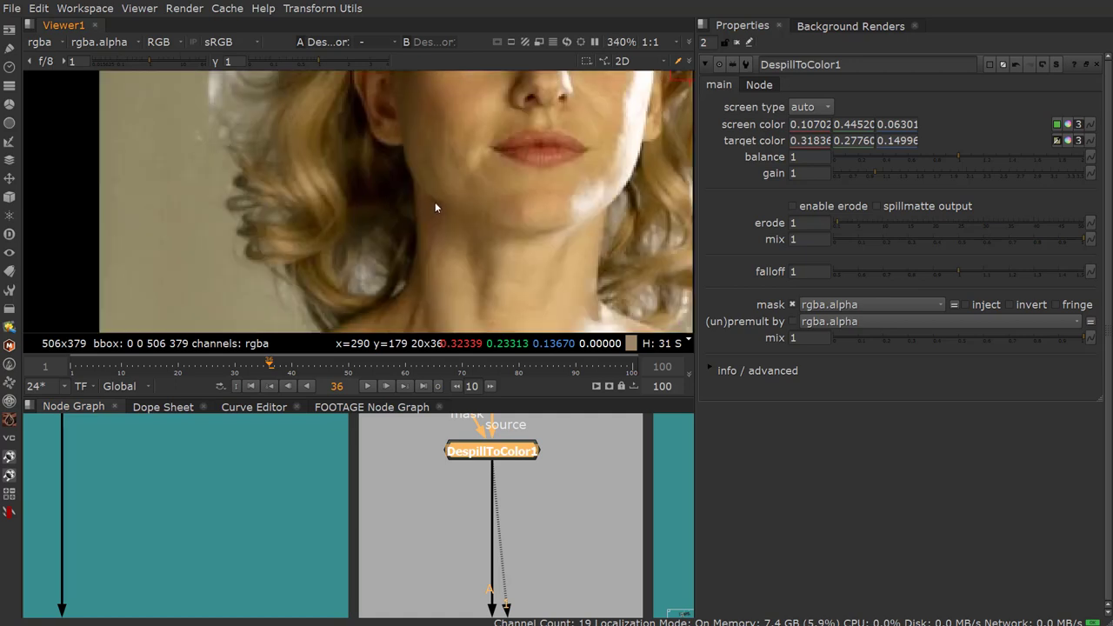
scroll(427, 148, "down", 2)
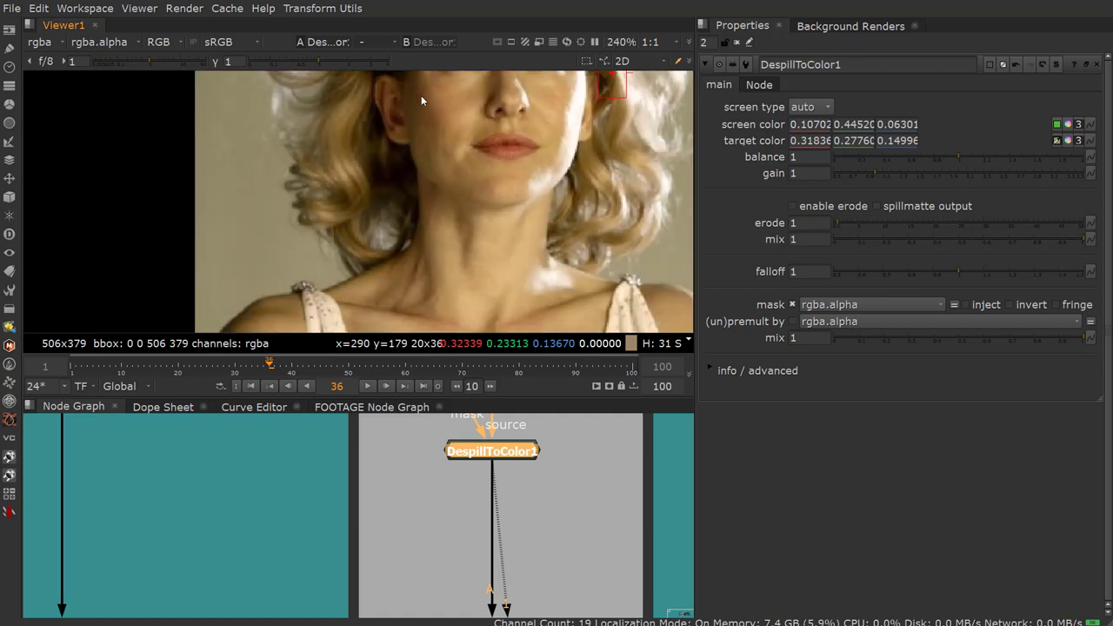
middle_click_drag(421, 95, 419, 117)
scroll(419, 145, "up", 3)
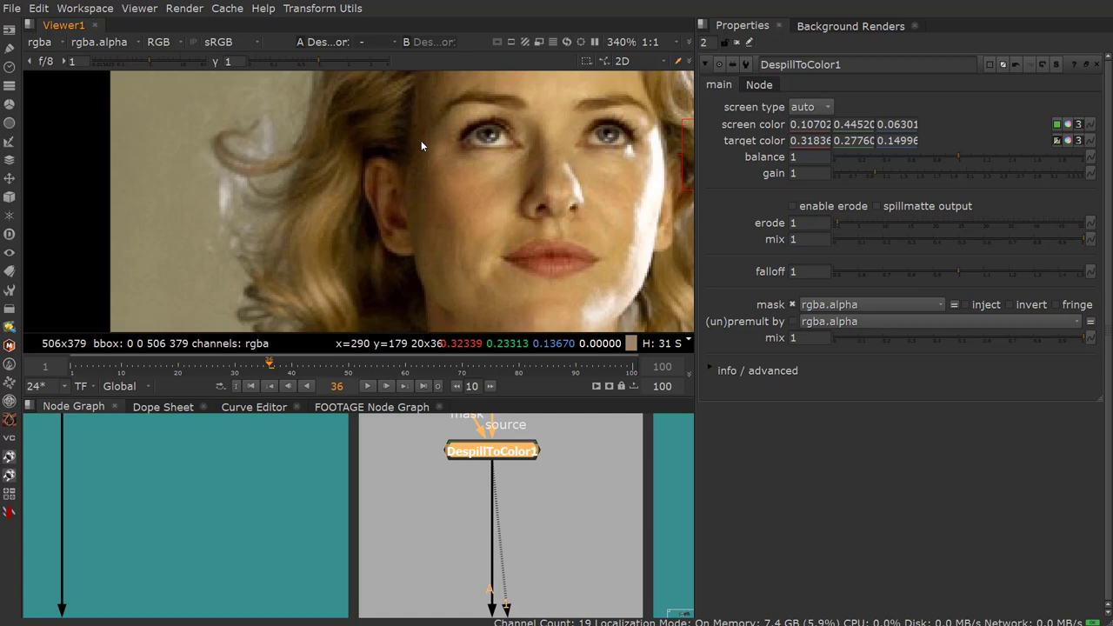
scroll(417, 202, "up", 1)
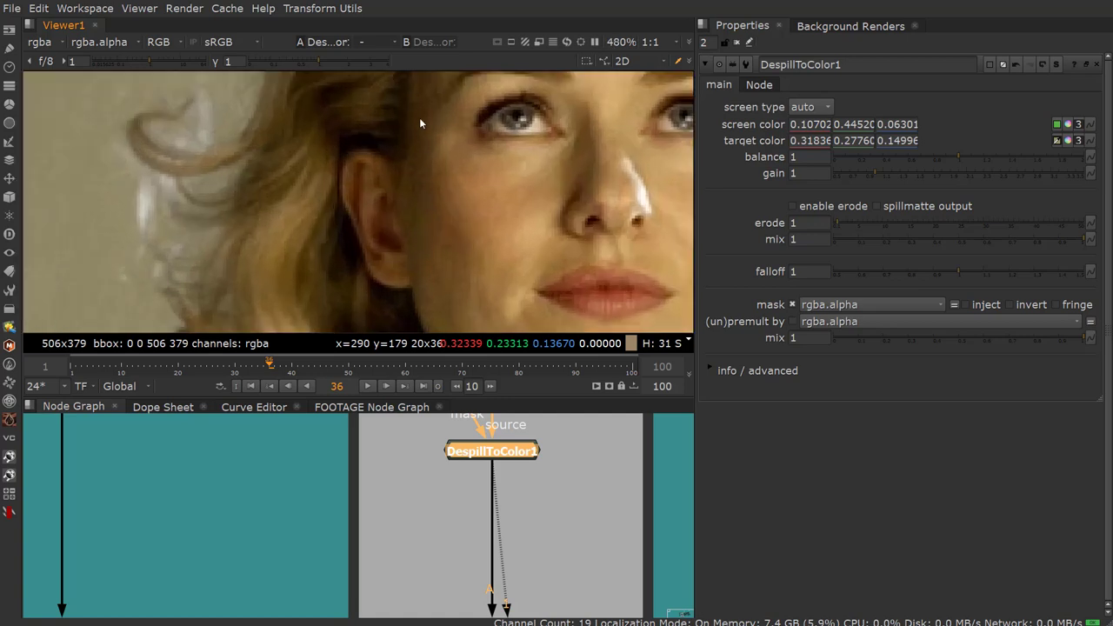
scroll(433, 186, "down", 3)
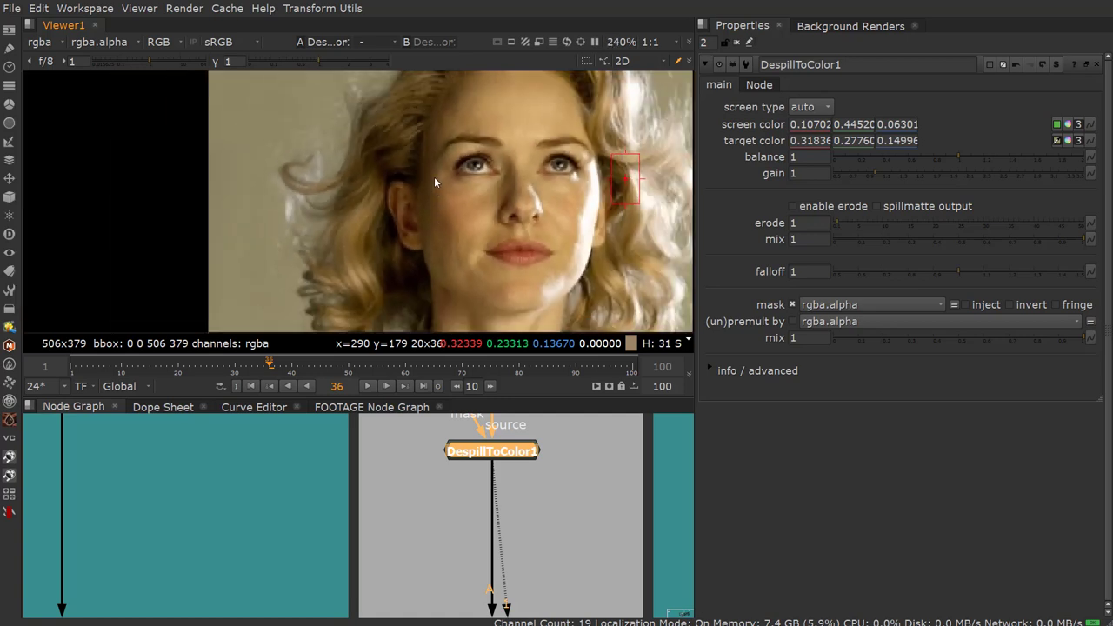
scroll(436, 250, "down", 4)
- Paste a copy of the DespillToColor node into the Edge Despill section
scroll(474, 497, "down", 3)
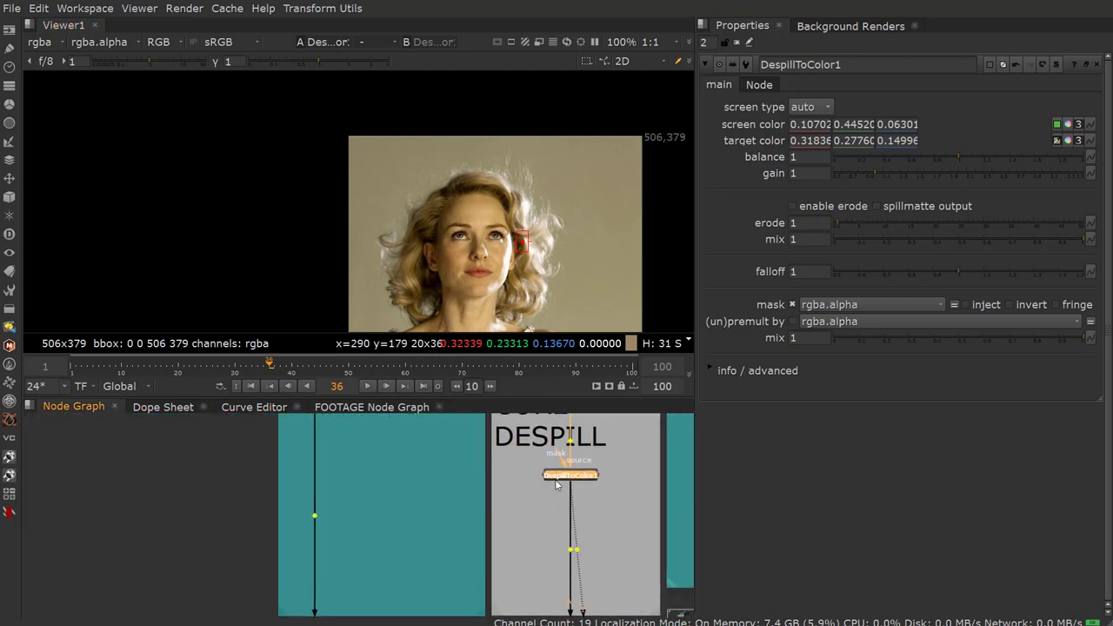
scroll(394, 488, "down", 3)
scroll(392, 488, "up", 3)
key("ctrl+v")
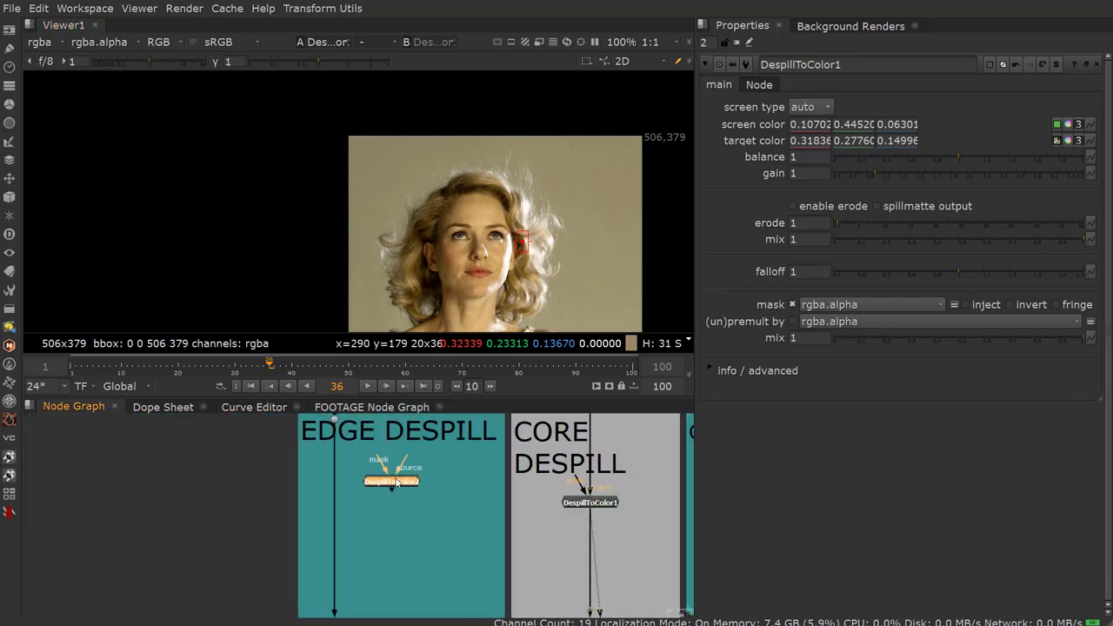
- Insert the pasted DespillToColor node into the Edge Despill pipe and view its output
left_click_drag(388, 474, 339, 472)
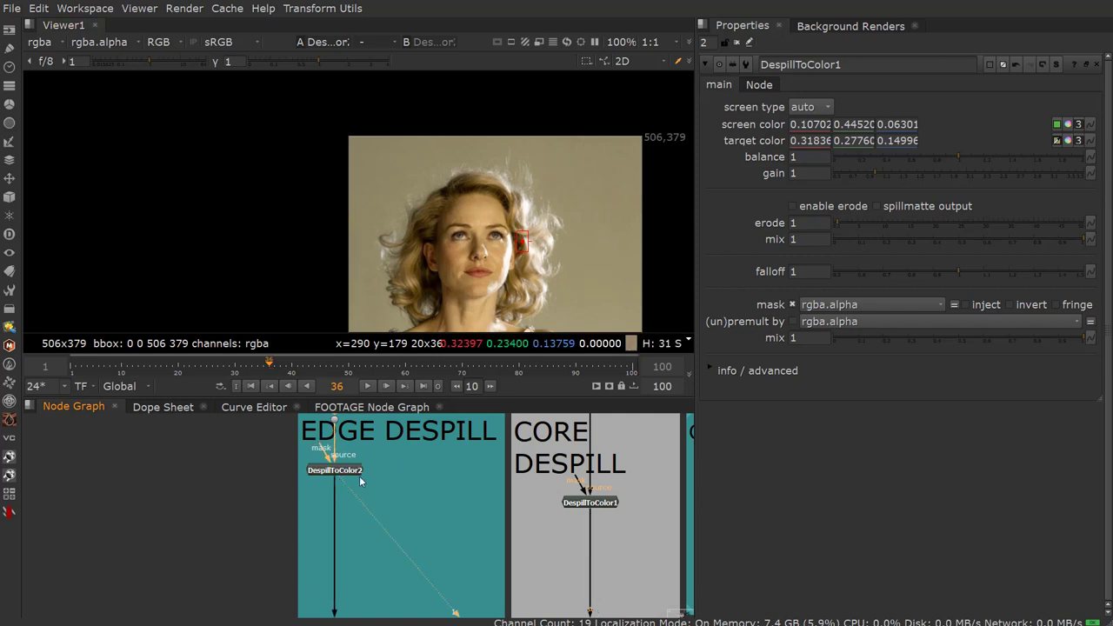
scroll(348, 474, "up", 3)
left_click(344, 474)
key("1")
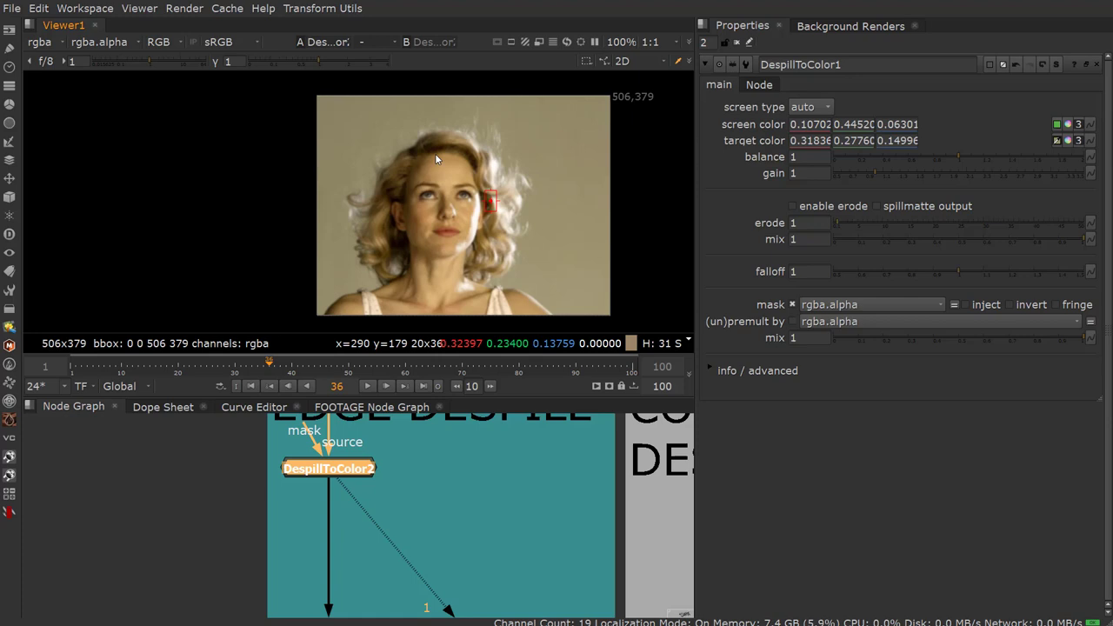
scroll(326, 509, "down", 1)
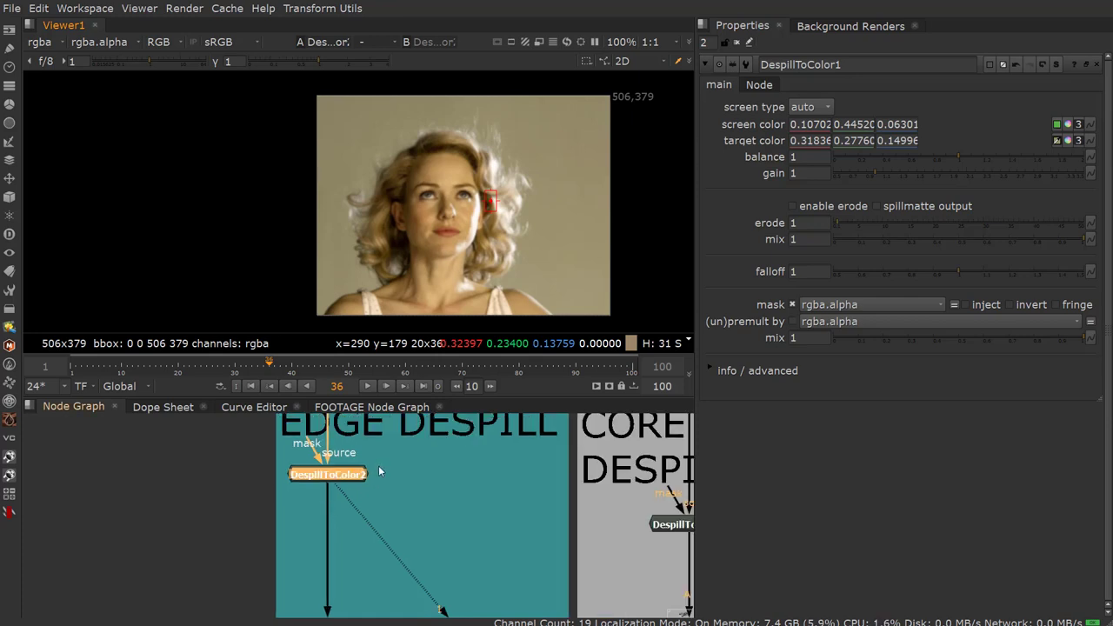
left_click(462, 513)
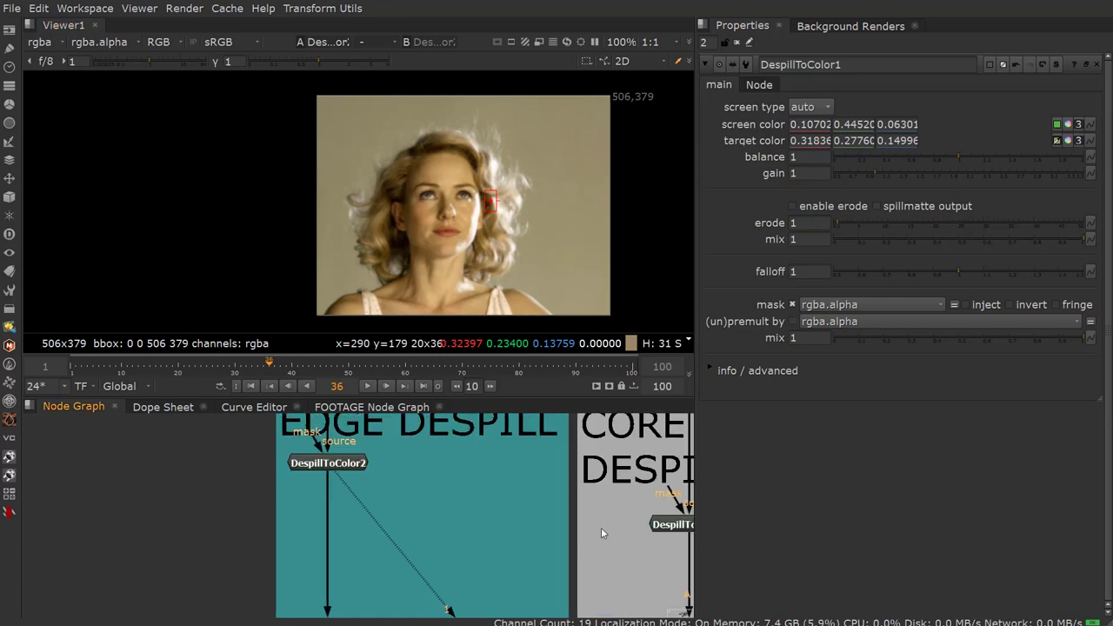
- Paste a second copy of the Edge Despill DespillToColor node, branch it from the dot above, and view it with its settings open
middle_click_drag(547, 534, 437, 405)
scroll(470, 585, "down", 4)
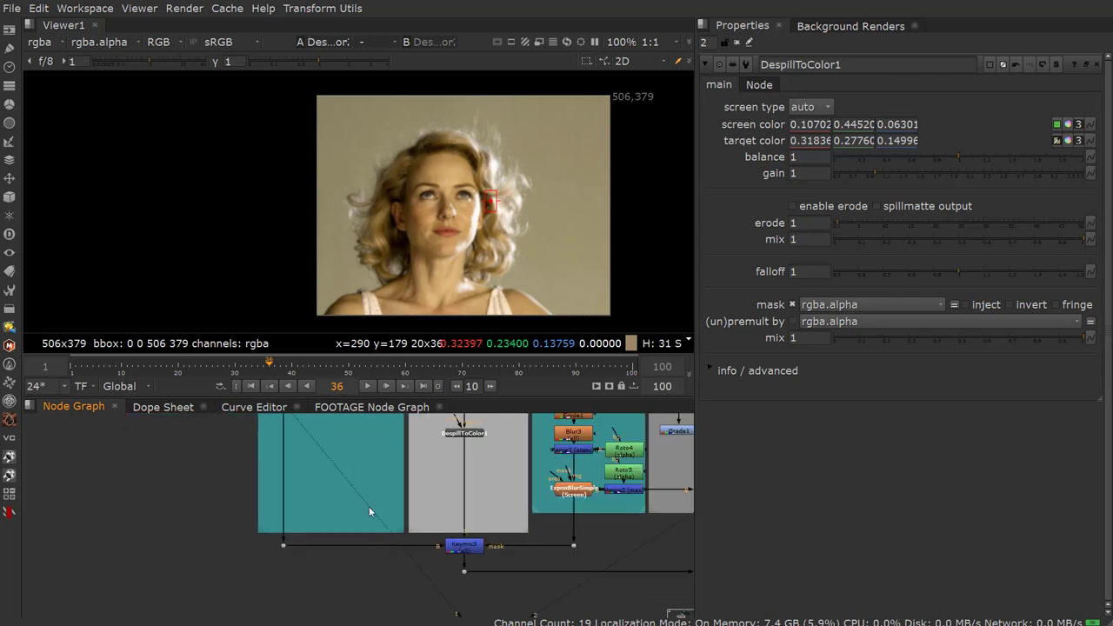
scroll(369, 506, "up", 6)
left_click(311, 500)
middle_click_drag(367, 523, 424, 485)
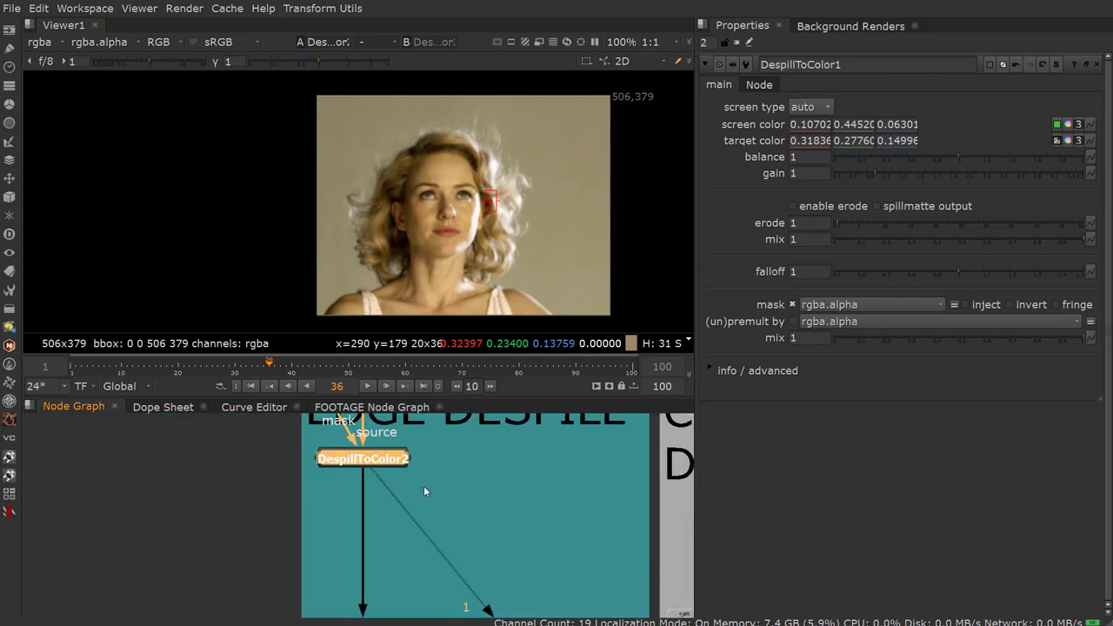
left_click(424, 487)
left_click(376, 461)
key("ctrl+c")
left_click(489, 525)
key("ctrl+v")
middle_click_drag(497, 511, 490, 544)
left_click_drag(513, 512, 355, 431)
key("1")
double_click(475, 549)
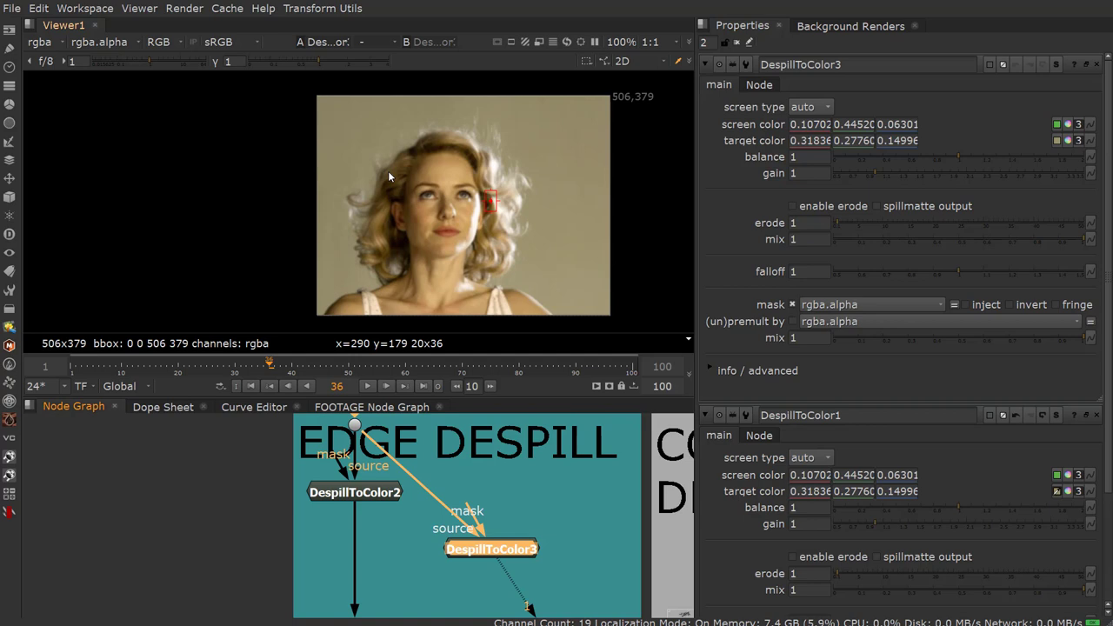
- Sample DespillToColor3's target color as an area average of the dark hair above the woman's shadowed ear
scroll(384, 191, "up", 2)
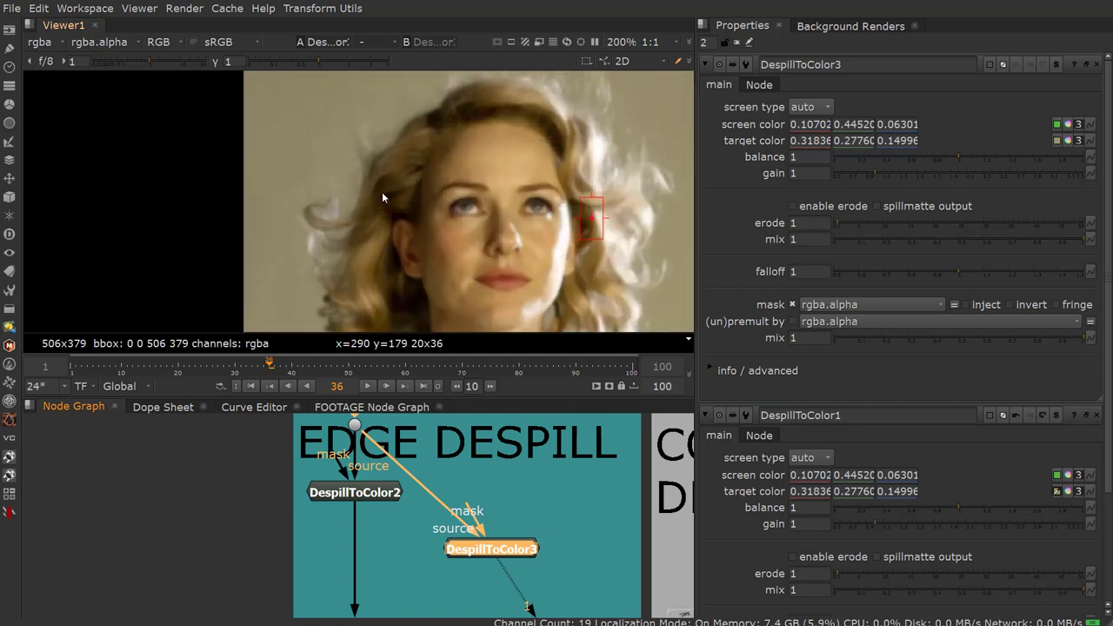
left_click(1058, 141)
left_click_drag(384, 170, 396, 186, "ctrl+shift")
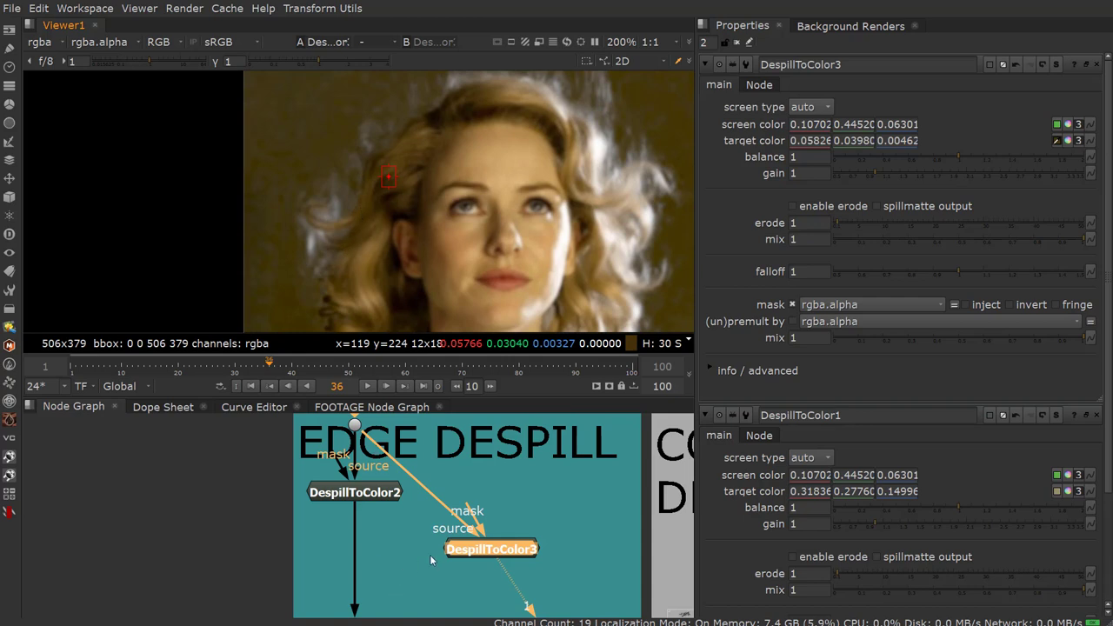
- Add a Keymix to the Edge Despill pipe below DespillToColor2, with DespillToColor3 connected as its A input
left_click(398, 555)
middle_click_drag(232, 596, 240, 519)
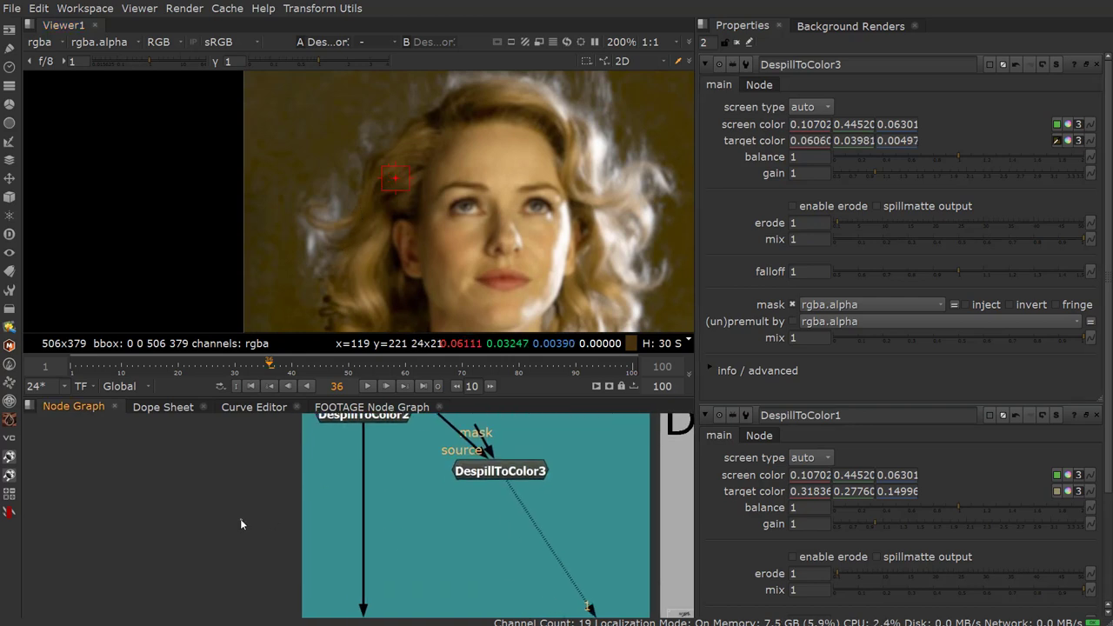
key("Tab")
type("key")
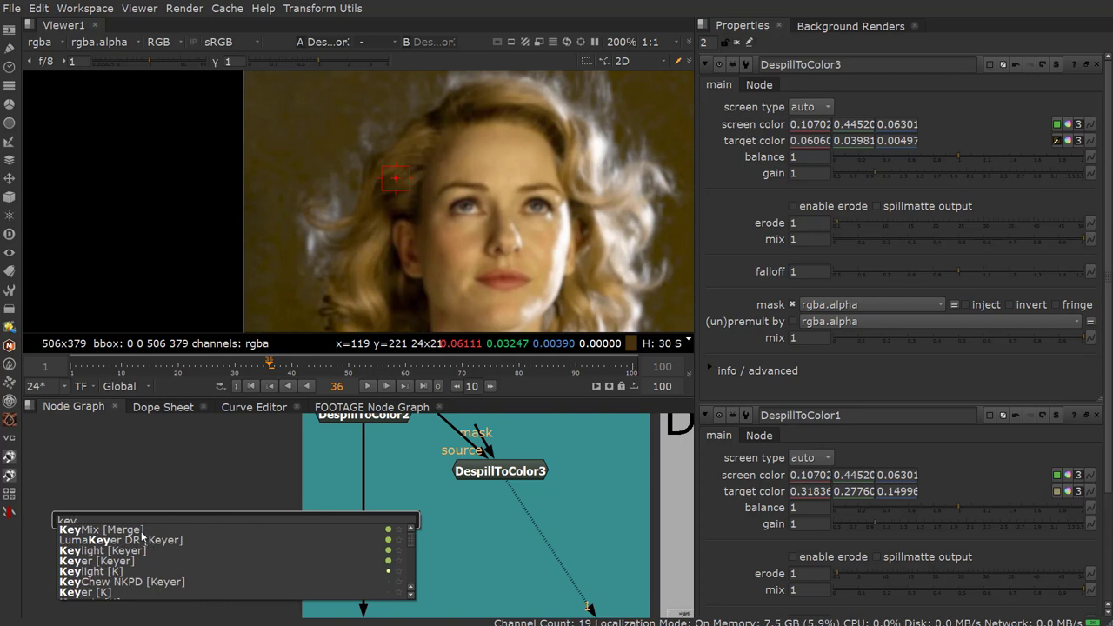
left_click(142, 532)
left_click_drag(264, 527, 381, 491)
left_click_drag(481, 469, 519, 492)
left_click_drag(343, 448, 539, 494)
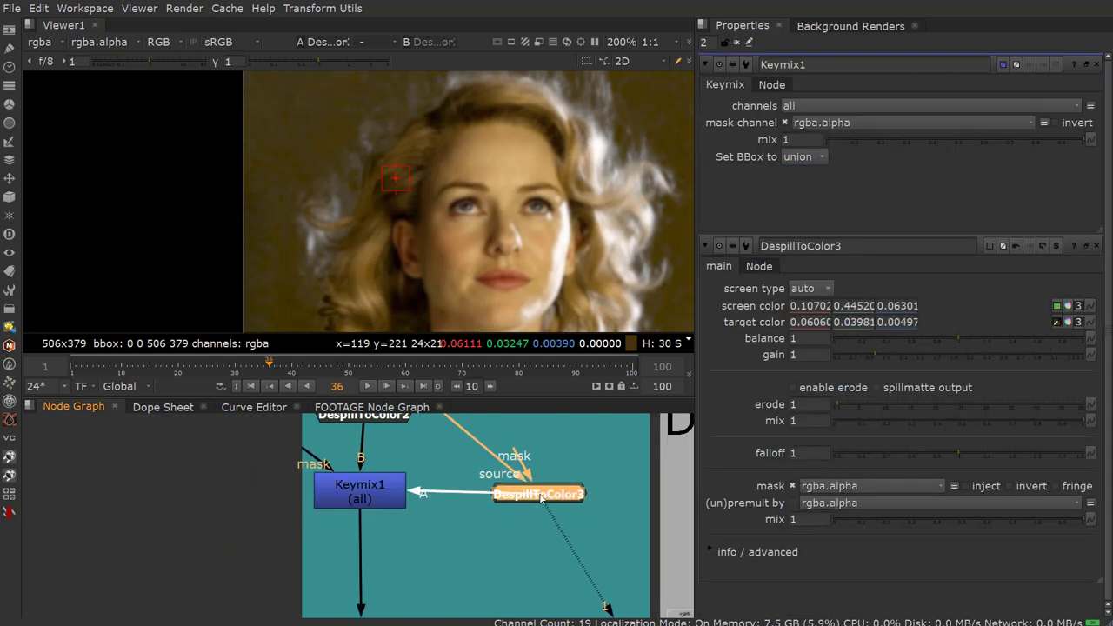
- Add a Roto node followed by a Blur node and feed them into the Keymix mask input
left_click(216, 469)
key("o")
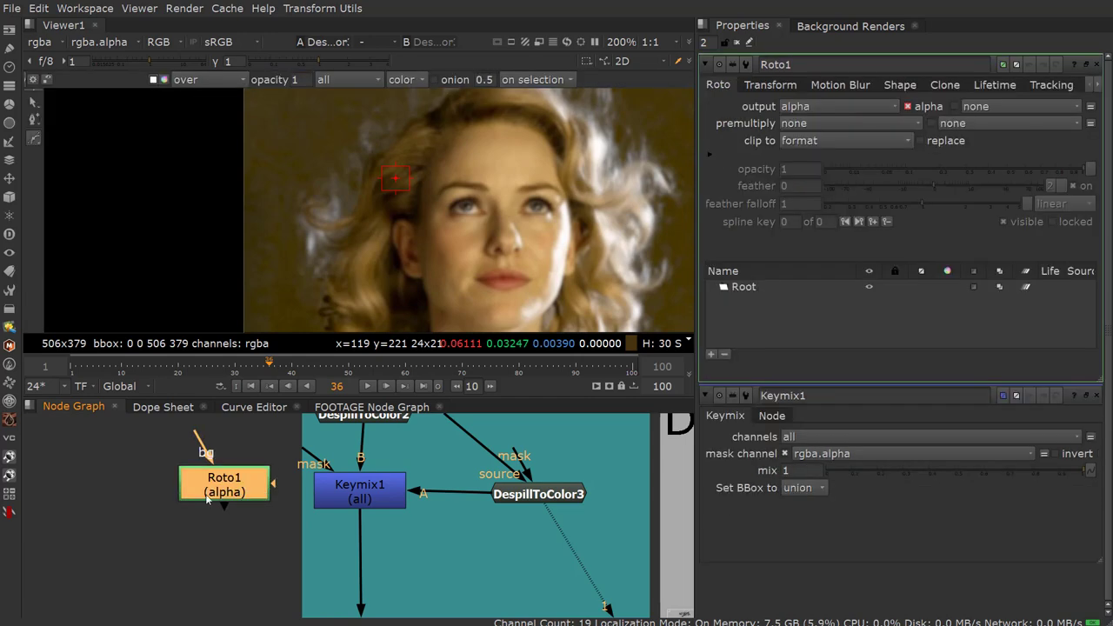
left_click_drag(207, 494, 132, 498)
left_click(195, 551)
key("b")
left_click_drag(204, 554, 263, 505)
left_click(311, 446)
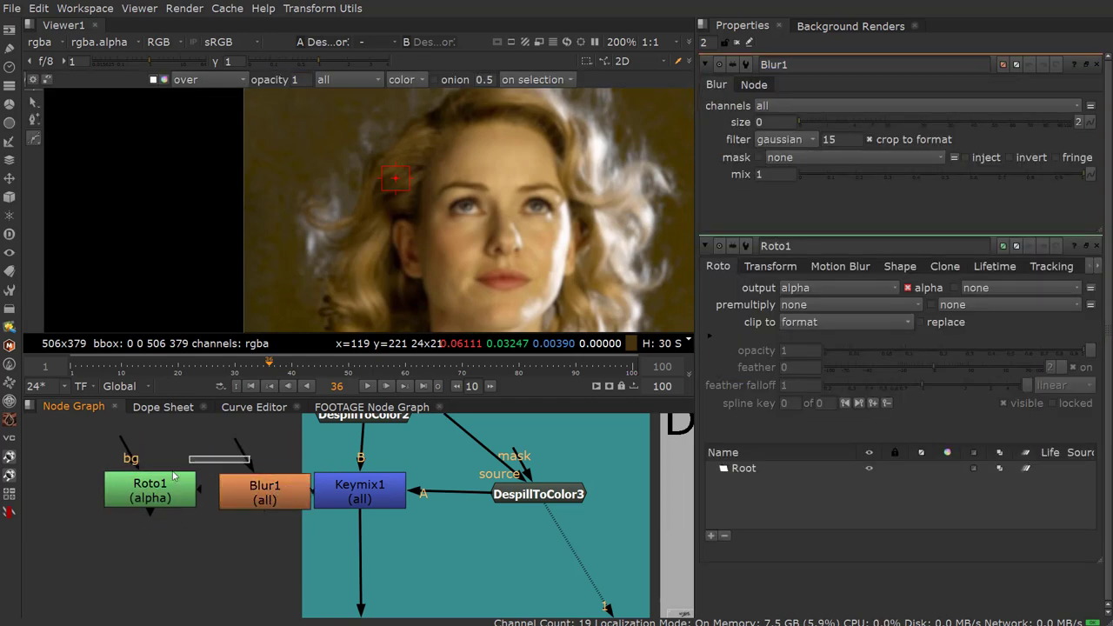
left_click_drag(231, 443, 83, 498)
left_click_drag(236, 499, 198, 500)
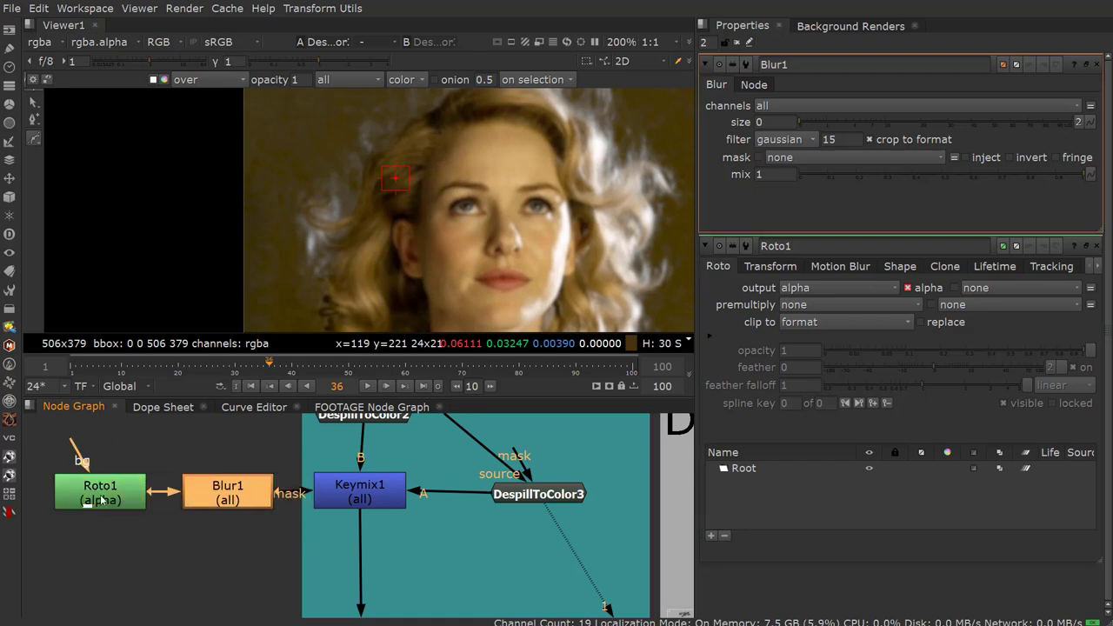
- Draw a closed Bezier roto shape around the hair edge on the woman's shadowed side, from above her head past the shoulder
double_click(102, 501)
scroll(348, 216, "down", 1)
middle_click_drag(403, 137, 394, 158)
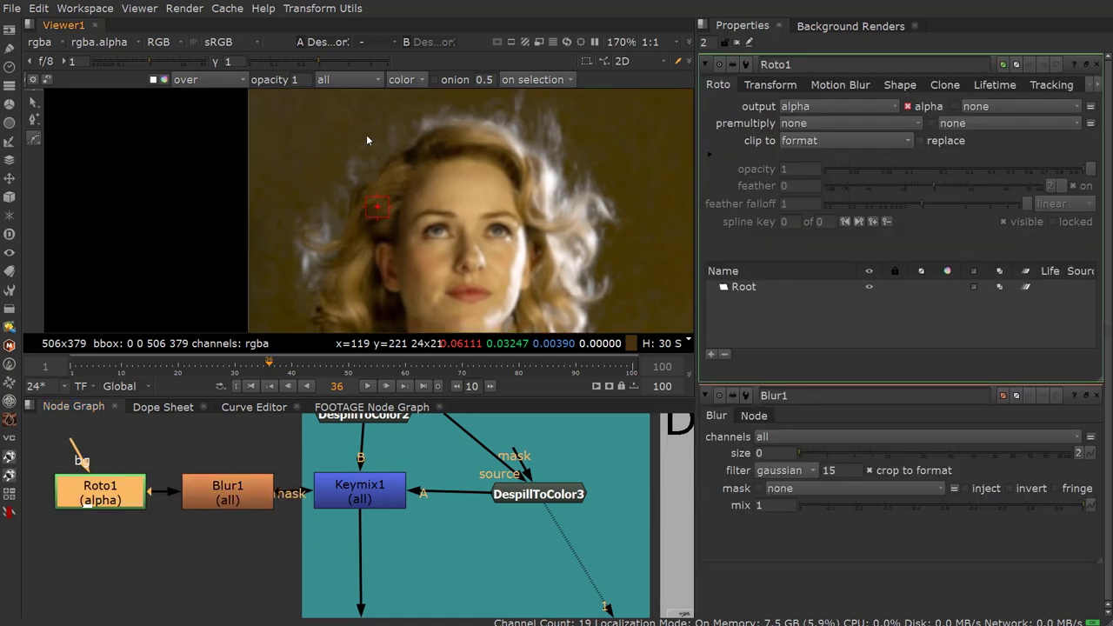
left_click(380, 122)
left_click(426, 110)
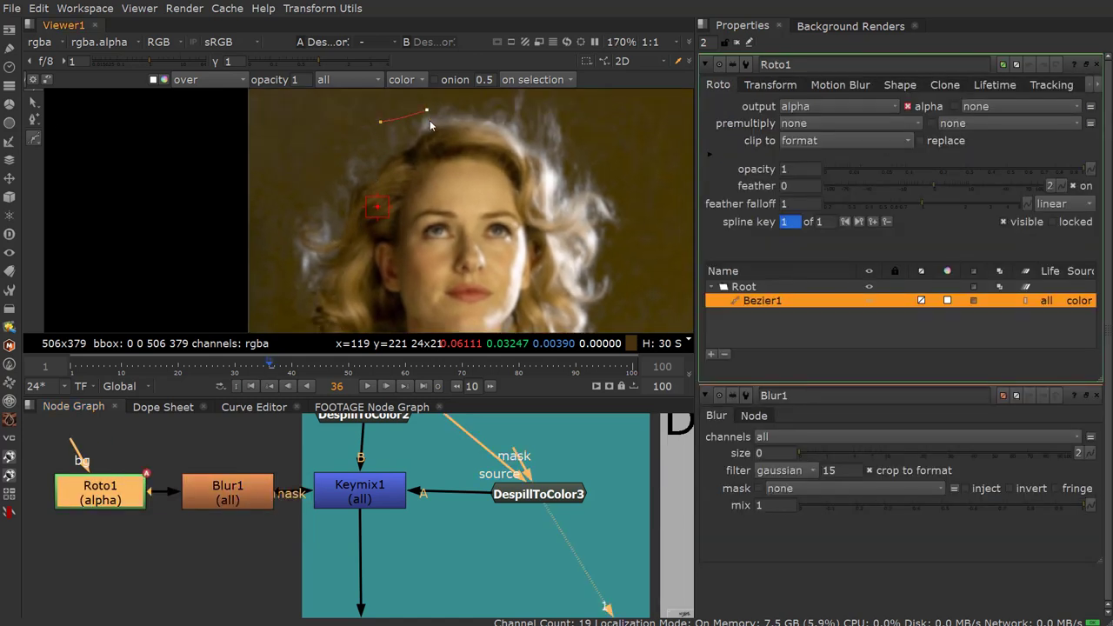
left_click(355, 265)
middle_click_drag(354, 262, 364, 183)
left_click_drag(359, 247, 371, 260)
left_click(391, 285)
middle_click_drag(391, 285, 406, 227)
left_click(344, 278)
left_click(296, 314)
left_click_drag(255, 294, 261, 270)
scroll(274, 261, "down", 2)
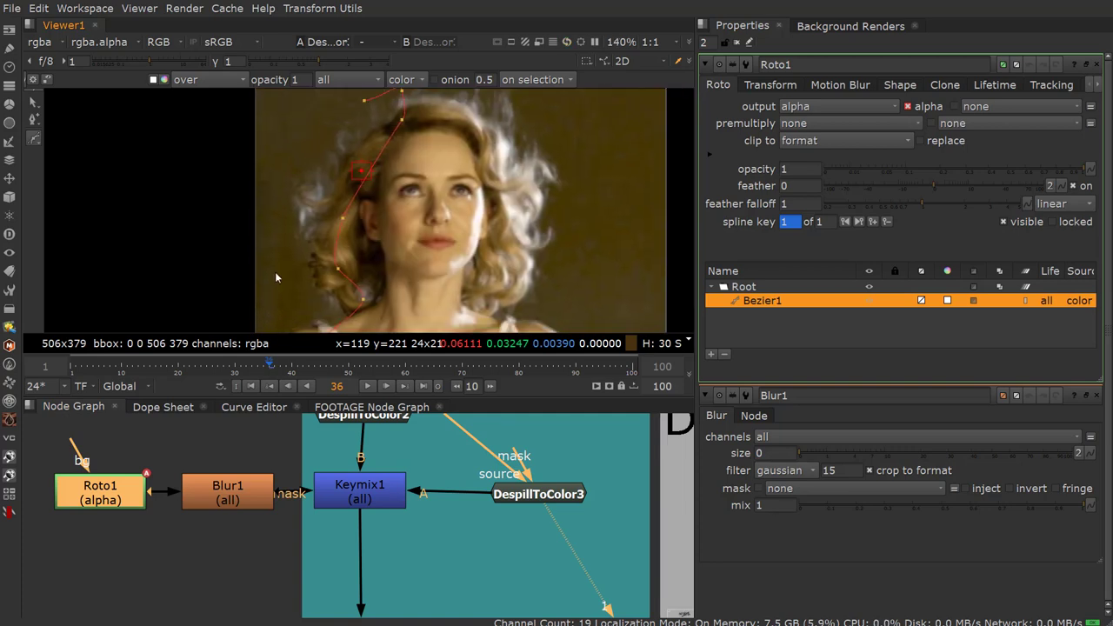
left_click_drag(293, 168, 298, 142)
left_click(363, 100)
- Lower the roto shape's point beneath the curls so it lies on the neck
middle_click_drag(279, 269, 333, 147)
scroll(308, 228, "up", 6)
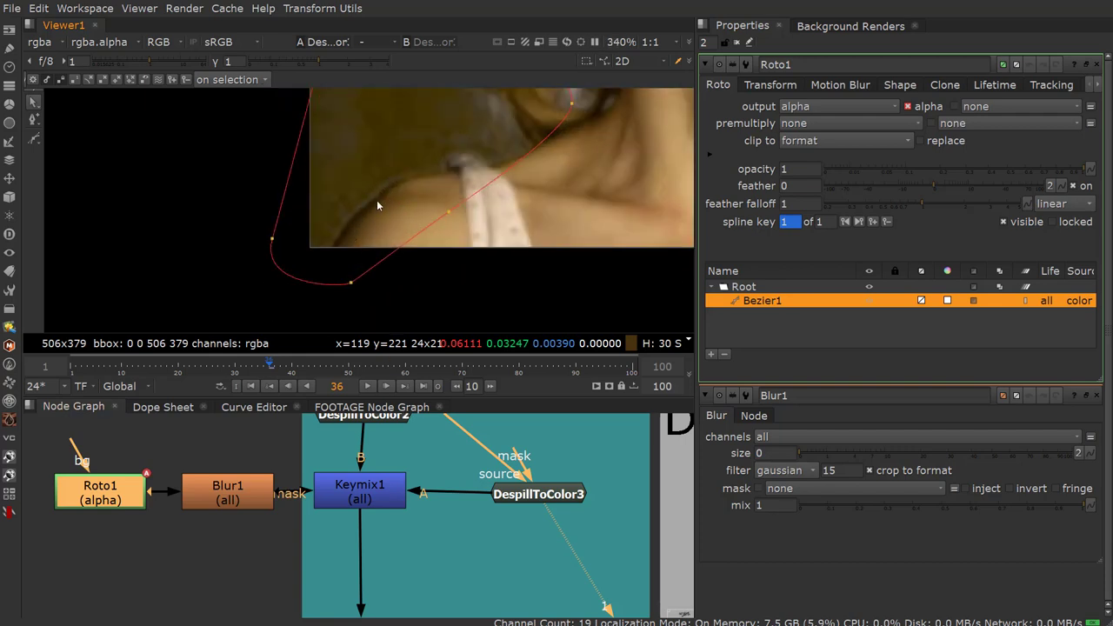
middle_click_drag(377, 201, 339, 228)
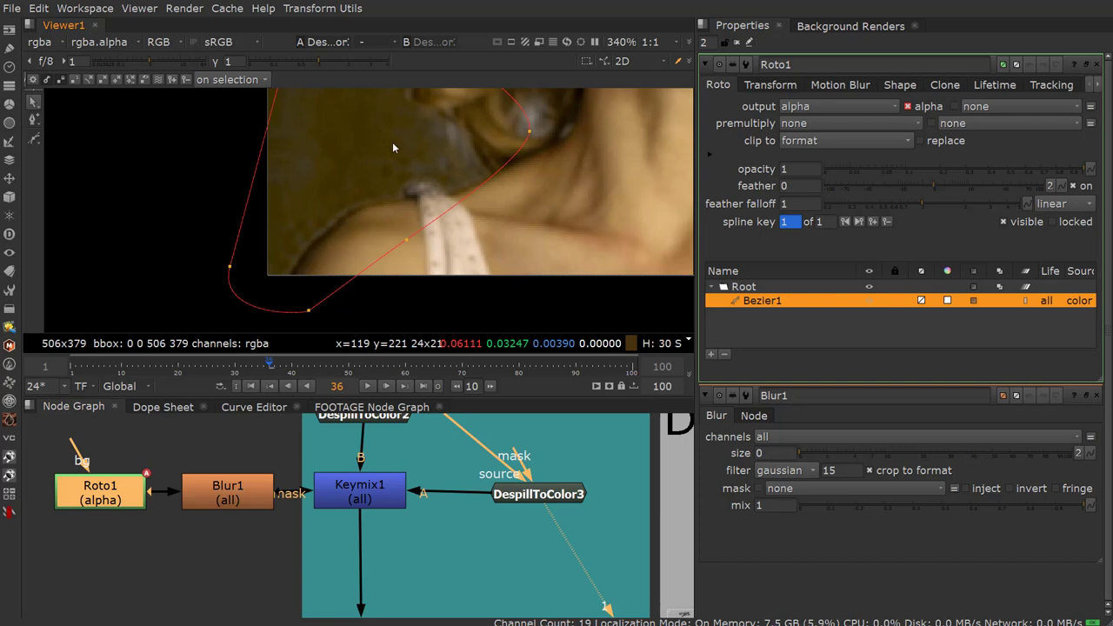
left_click_drag(535, 139, 537, 172)
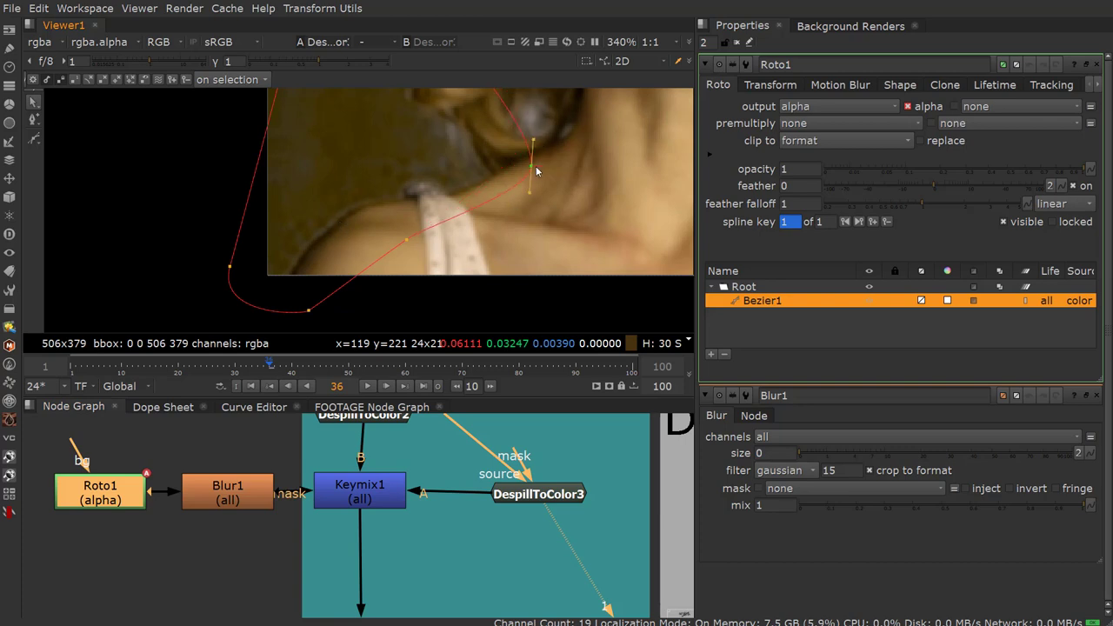
- View the Keymix output and pull the roto shape's neck point further in to cover the hair beside the neck
left_click(387, 506)
left_click_drag(387, 506, 390, 506)
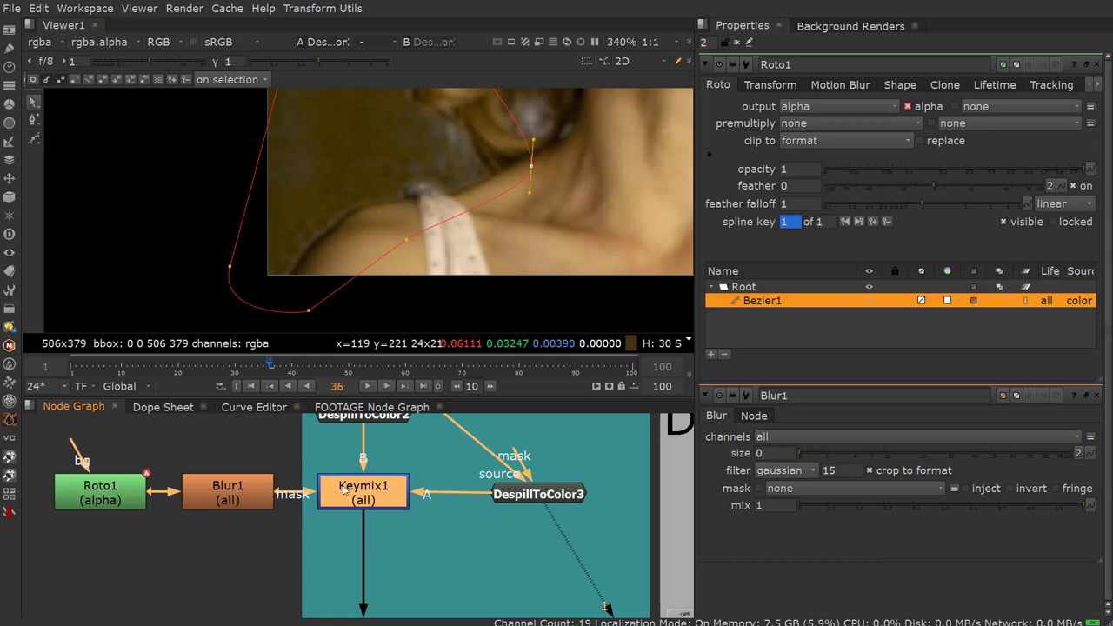
key("1")
scroll(467, 263, "down", 3)
middle_click_drag(421, 263, 406, 284)
left_click_drag(489, 226, 535, 201)
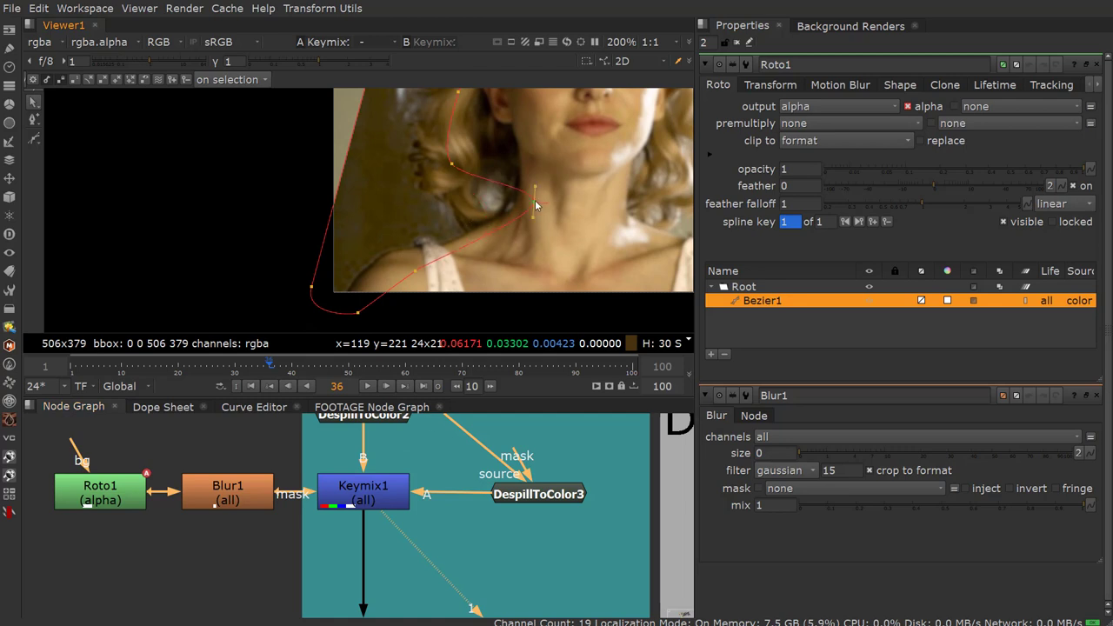
left_click(456, 162)
scroll(420, 215, "down", 4)
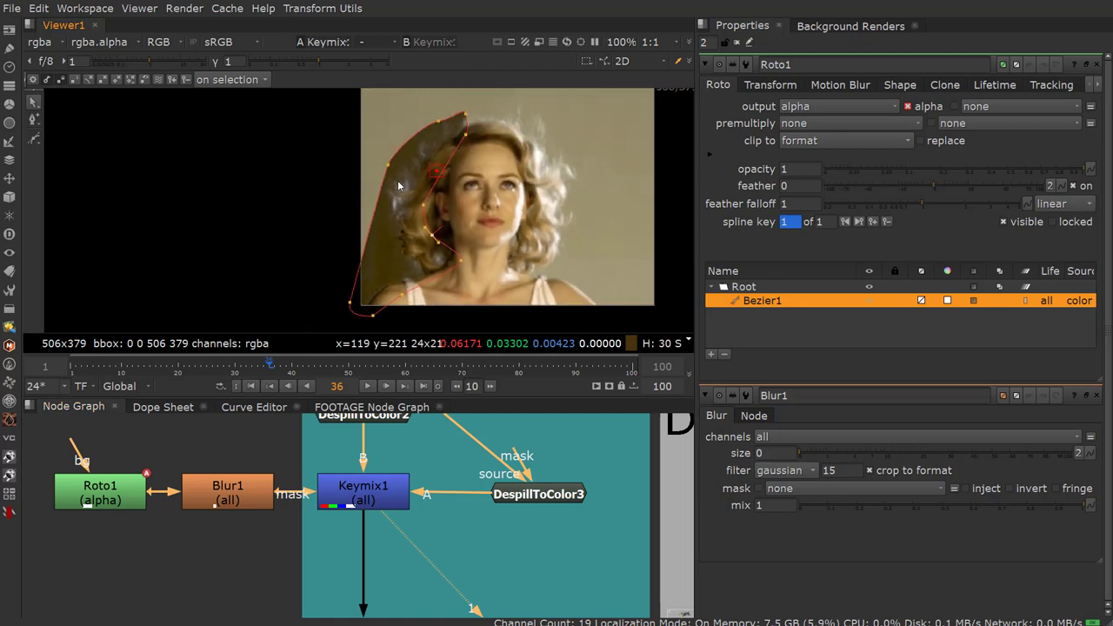
- Try raising DespillToColor3's gain to 1.25 on the shadowed hair edge, and undo the change
scroll(392, 174, "up", 9)
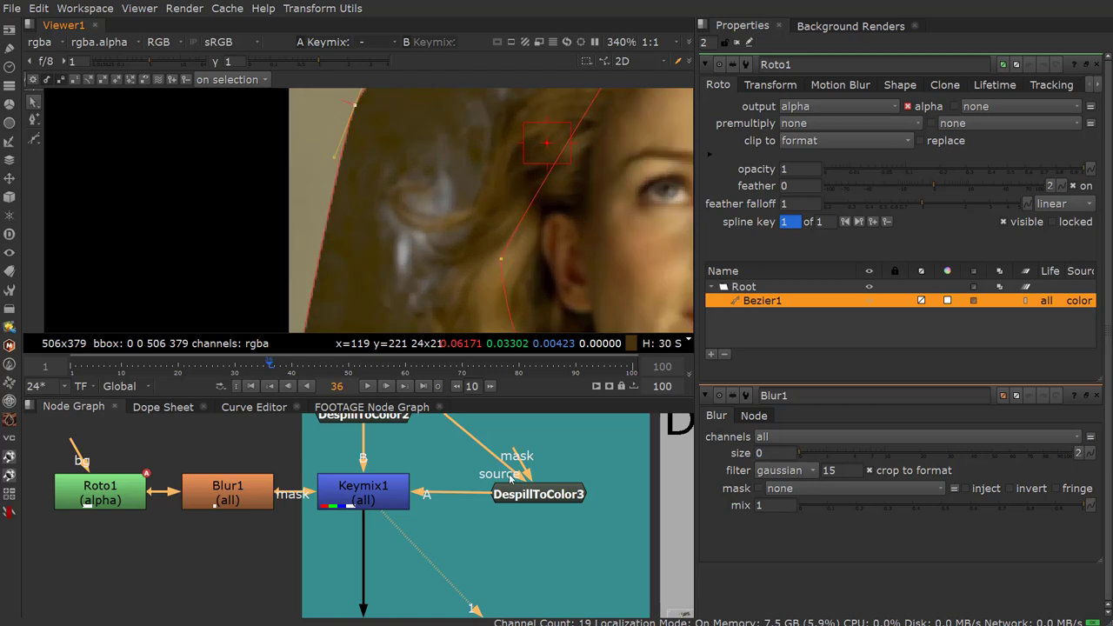
double_click(522, 493)
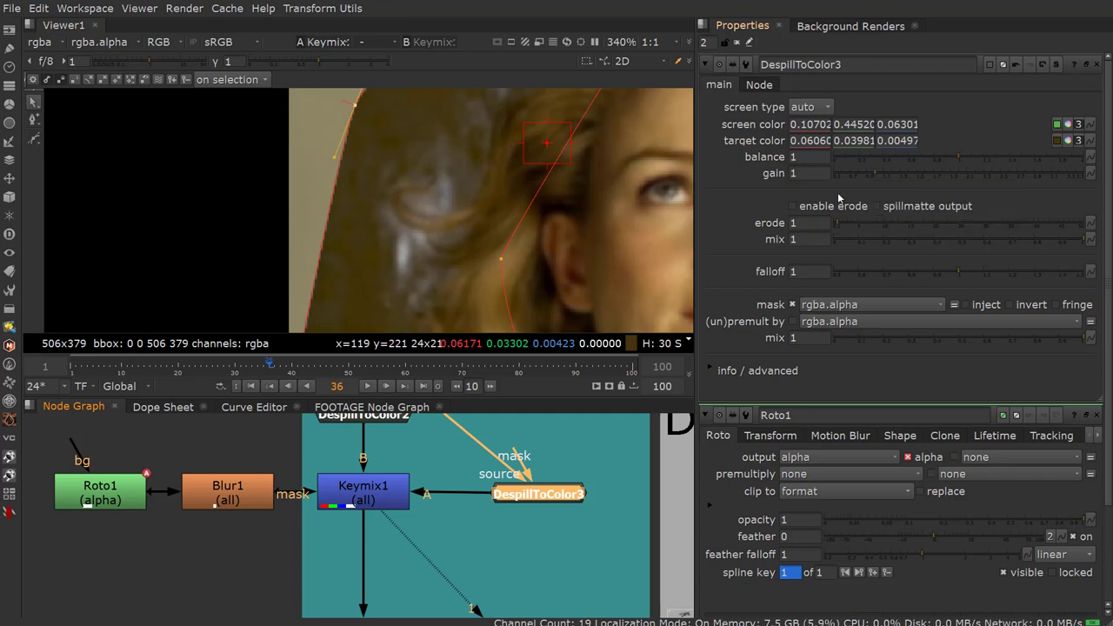
left_click_drag(876, 169, 896, 173)
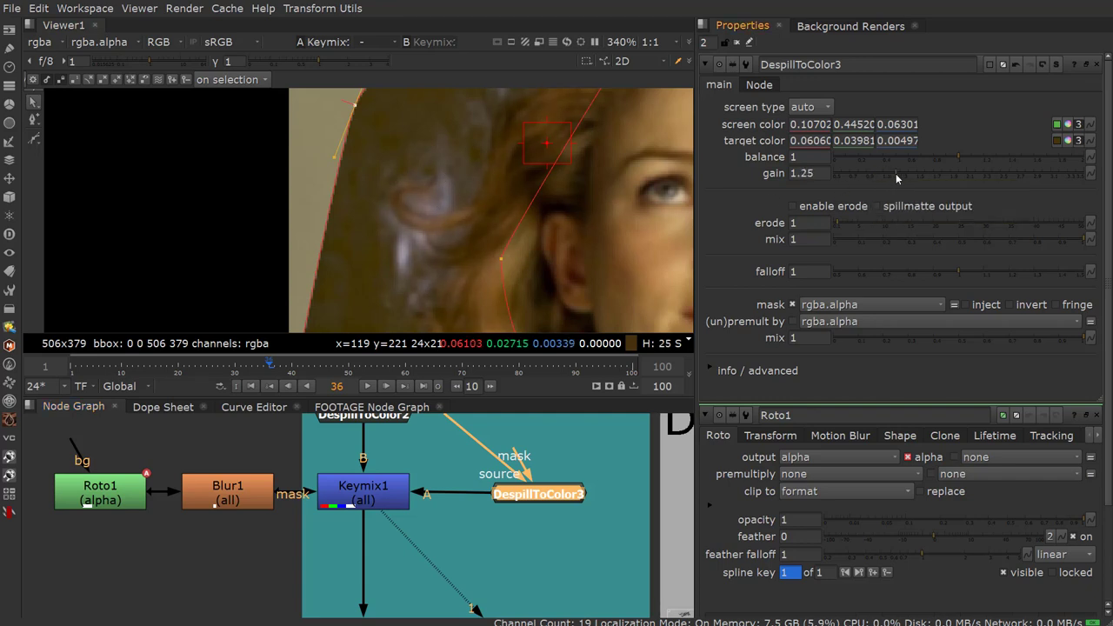
left_click(871, 170)
left_click_drag(877, 171, 896, 171)
key("ctrl+z")
- Try the erode option on DespillToColor3 and switch it off again
left_click(793, 207)
mouse_move(843, 222)
left_mouse_down()
mouse_move(855, 221)
mouse_move(843, 233)
mouse_move(843, 221)
mouse_move(840, 241)
mouse_move(841, 224)
left_mouse_up()
left_click(792, 206)
- Test DespillToColor3 balance values such as 0.735 and 1.345 on the hair edge, settling on 0.99
left_click(957, 155)
left_click_drag(953, 154, 926, 154)
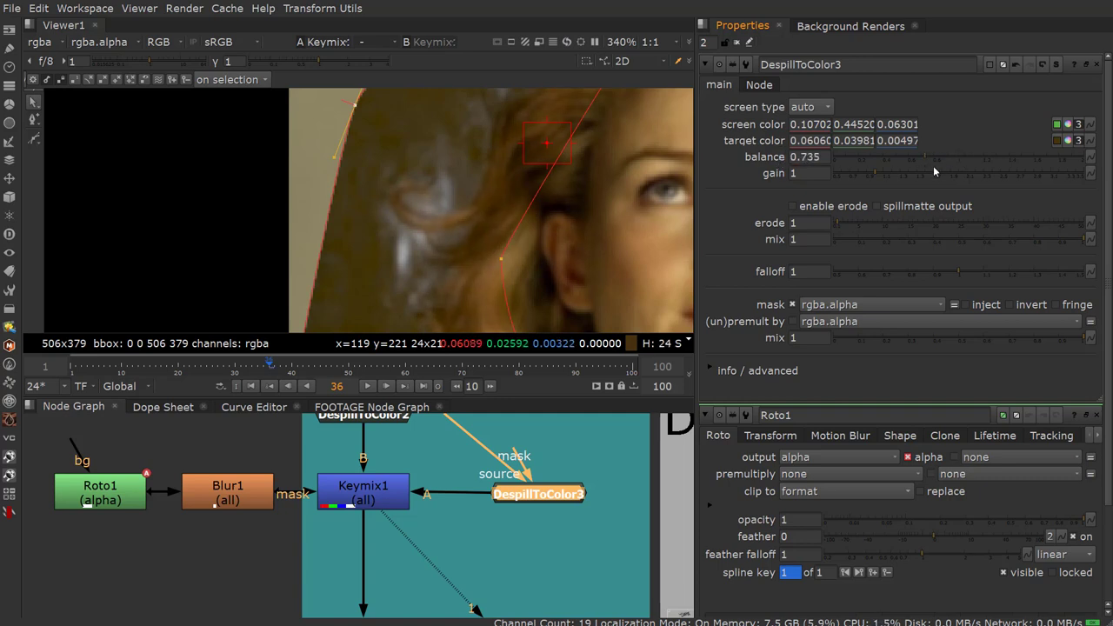
left_click(950, 157)
left_click_drag(956, 153, 1001, 154)
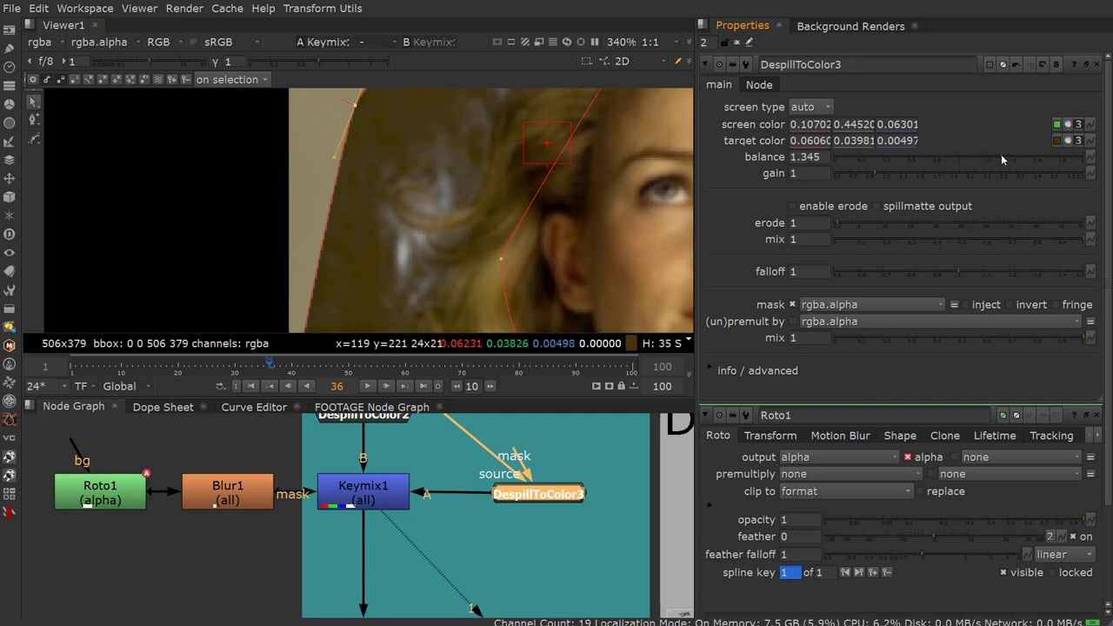
left_click(959, 154)
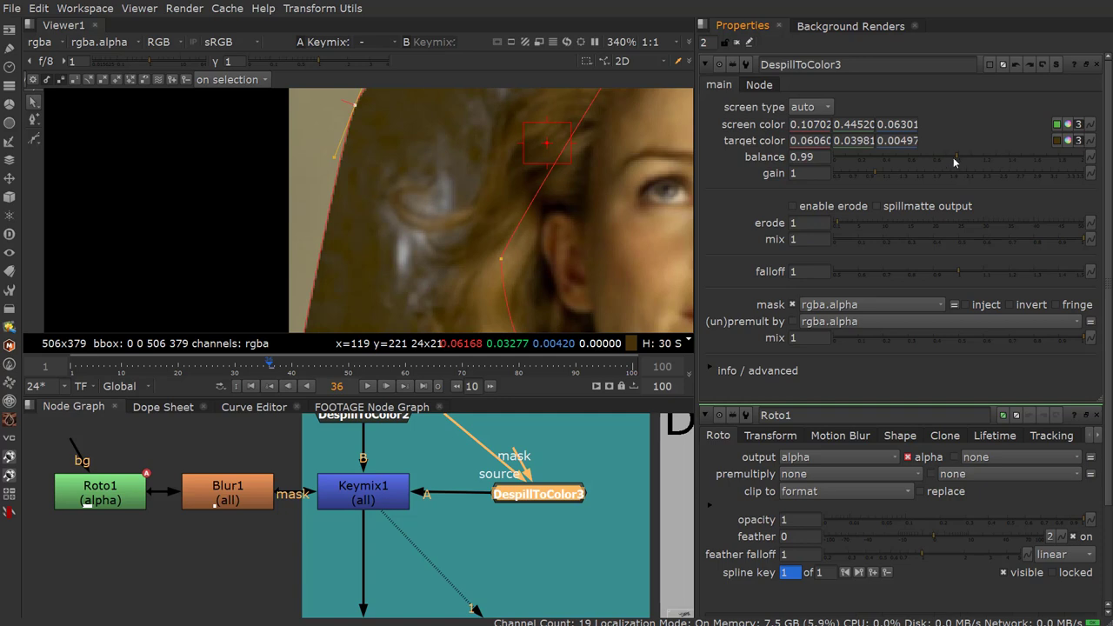
left_click_drag(959, 155, 1002, 153)
key("ctrl+z")
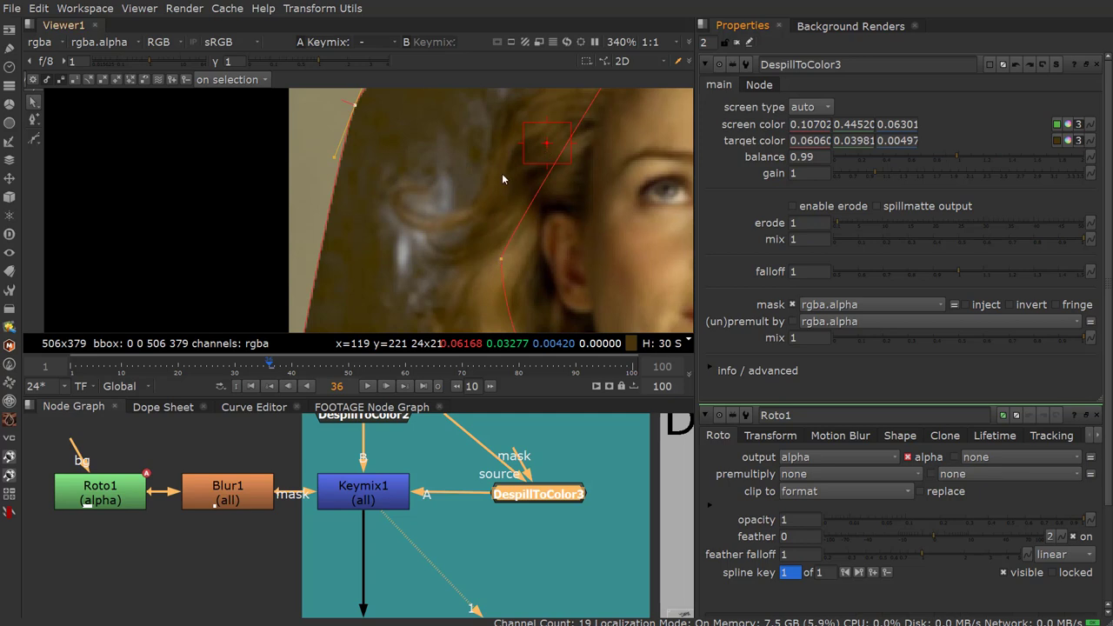
- Set DespillToColor3's falloff to 1.015 and check the hair edge close up and at a wider view
scroll(508, 205, "down", 2)
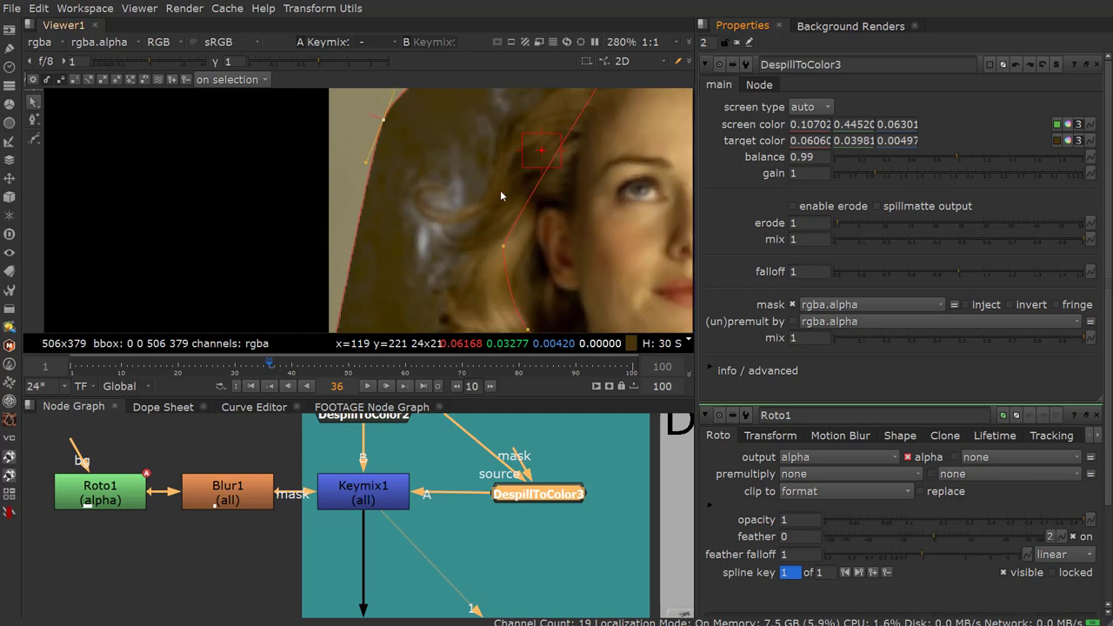
scroll(461, 214, "up", 3)
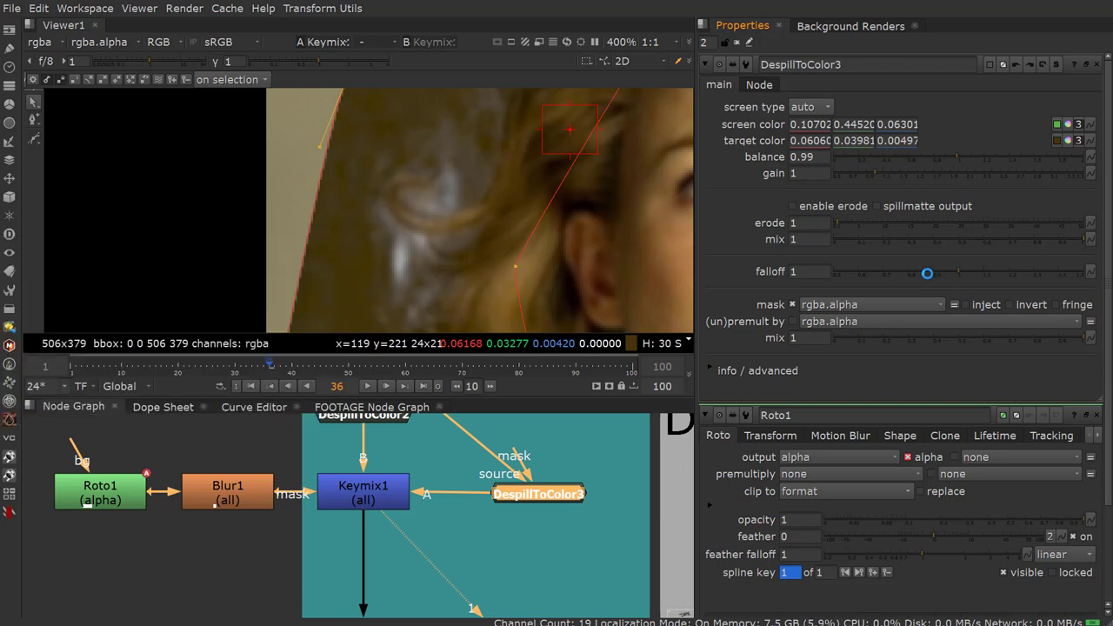
scroll(927, 273, "down", 3)
left_click_drag(926, 273, 963, 271)
scroll(449, 261, "down", 8)
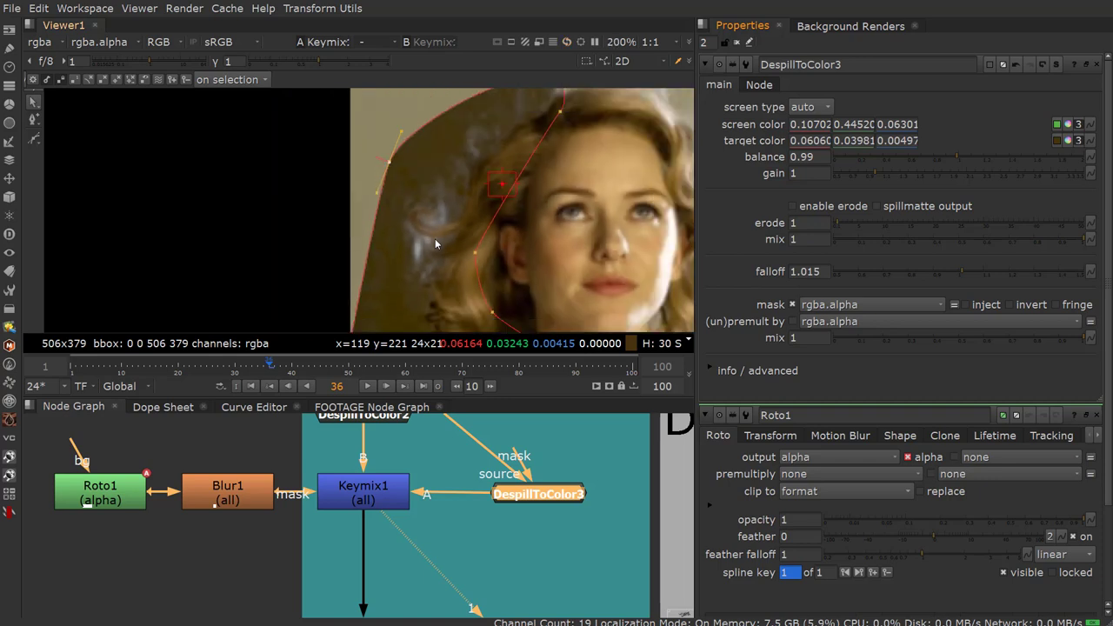
scroll(485, 134, "up", 3)
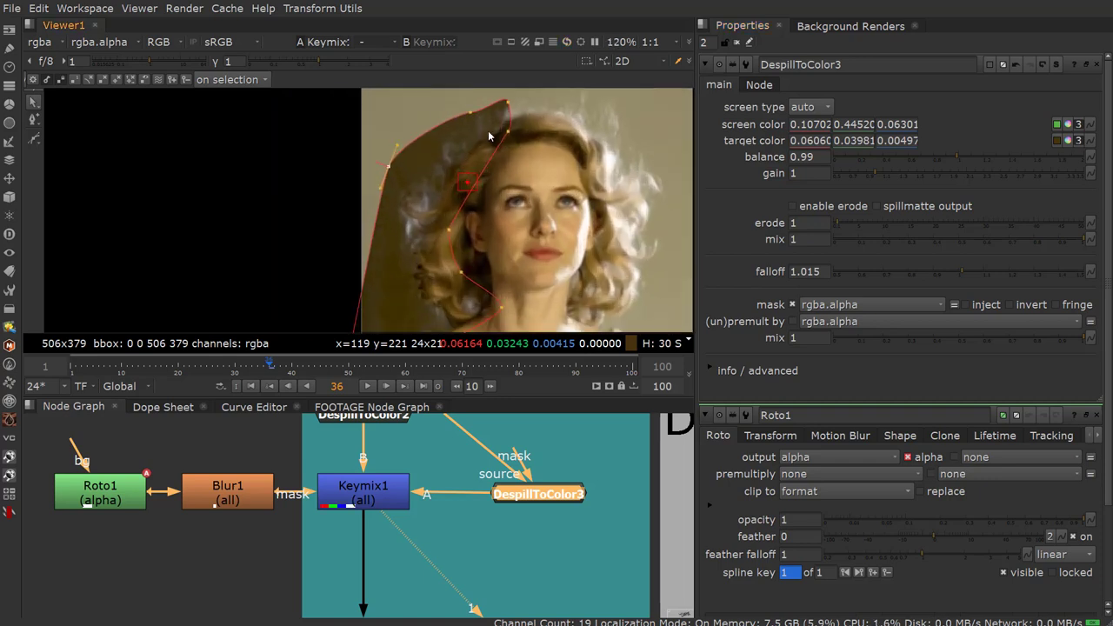
- Reshape Roto1's mask along the crown of the hair and reposition its lower corner just outside the frame below the shoulder
left_click_drag(513, 132, 552, 127, "ctrl")
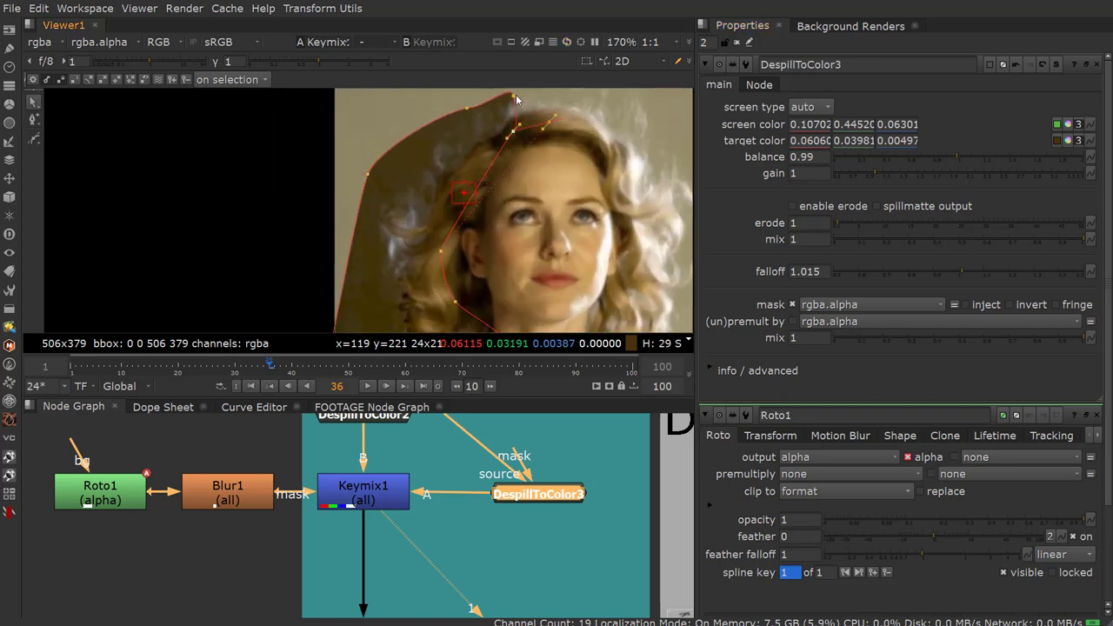
left_click_drag(514, 95, 542, 85, "ctrl")
middle_click_drag(404, 308, 440, 214)
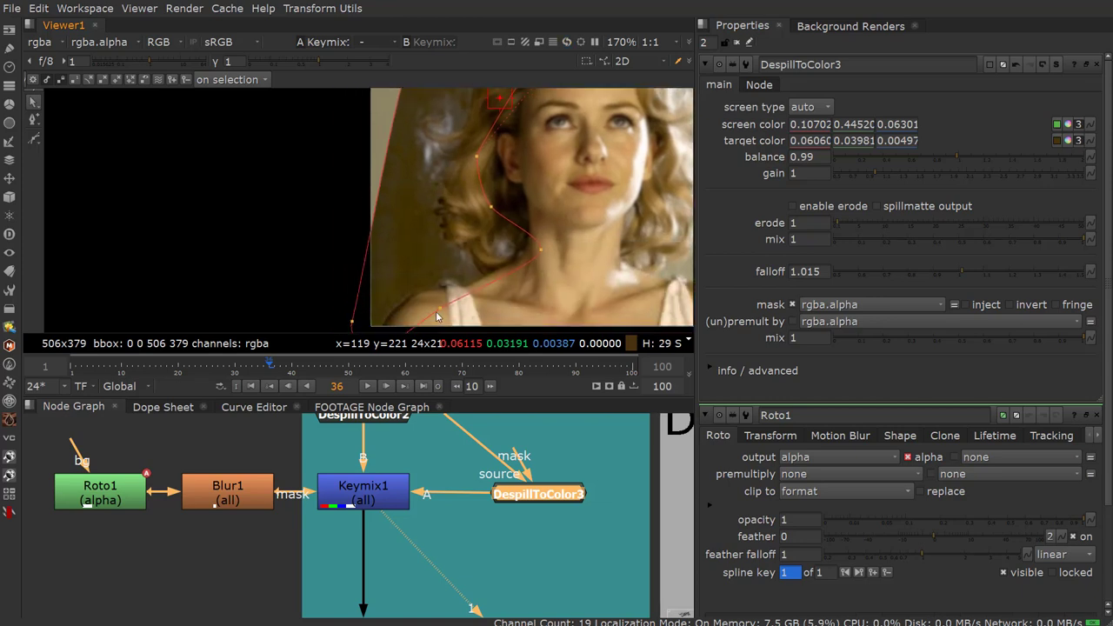
scroll(436, 317, "up", 3)
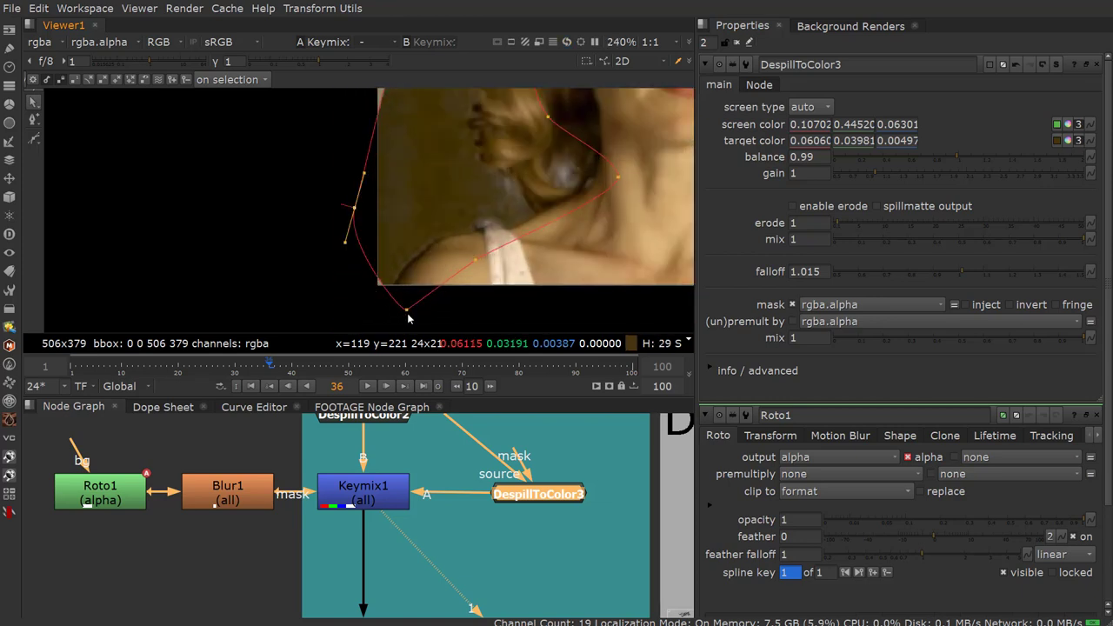
left_click_drag(406, 310, 417, 272)
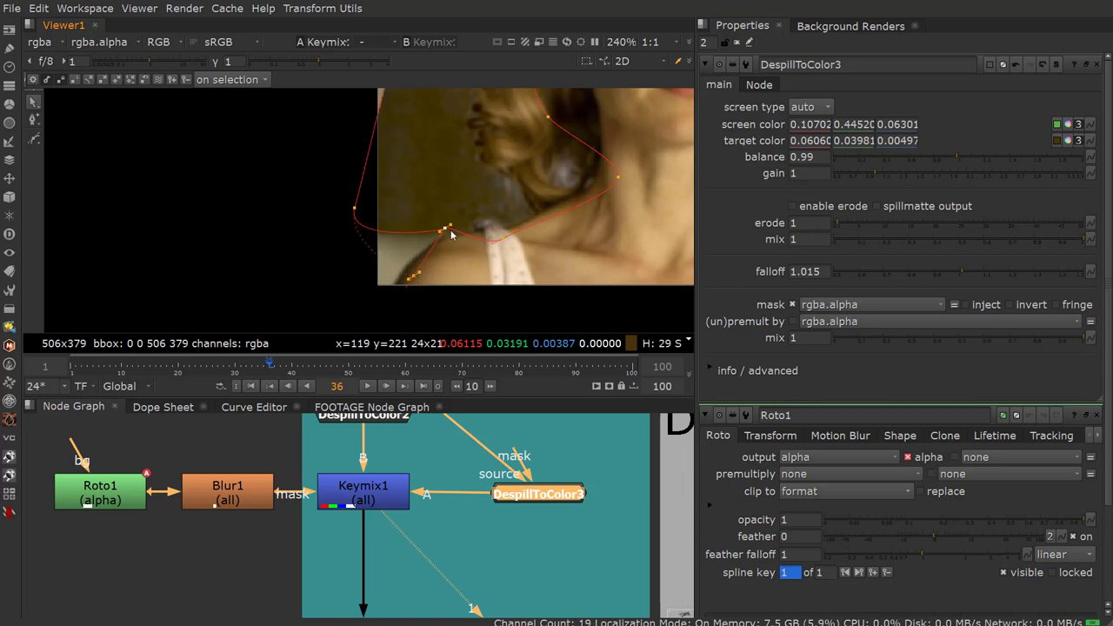
left_click_drag(445, 228, 392, 297)
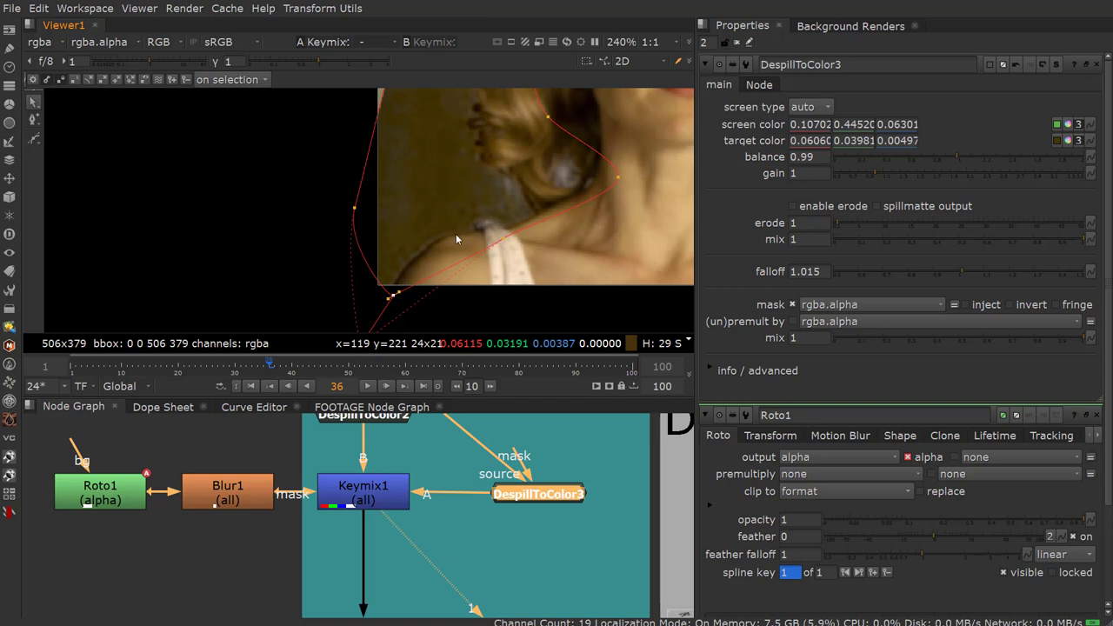
- Try pulling Roto1's mask point at the dress strap up toward the hair, and undo the move
scroll(467, 234, "up", 4)
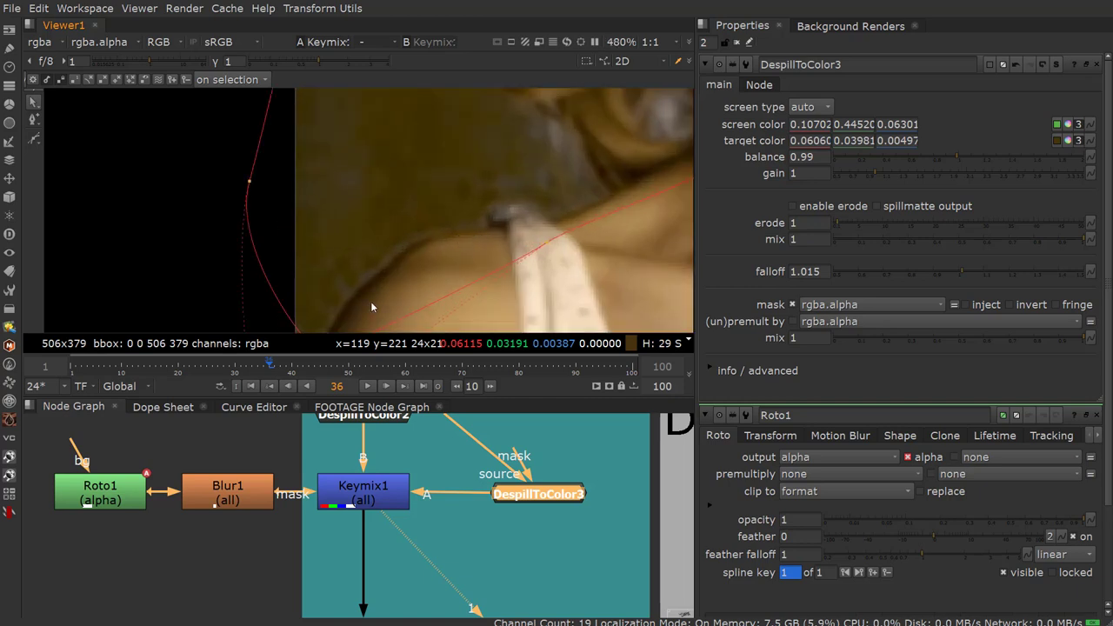
scroll(371, 301, "down", 3)
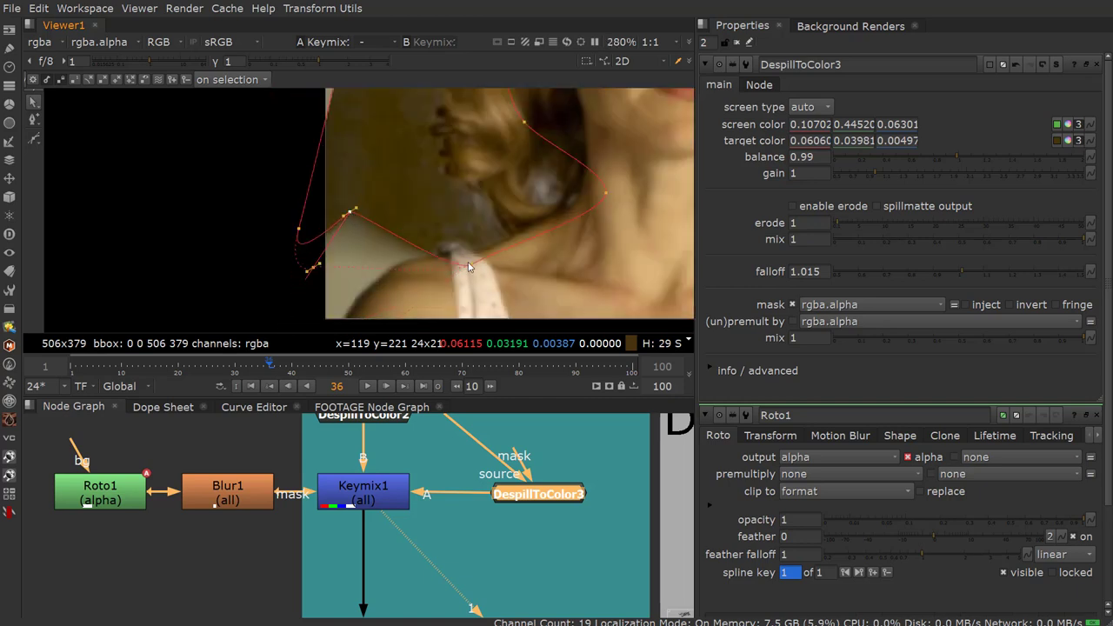
left_click_drag(471, 265, 438, 188, "ctrl+alt")
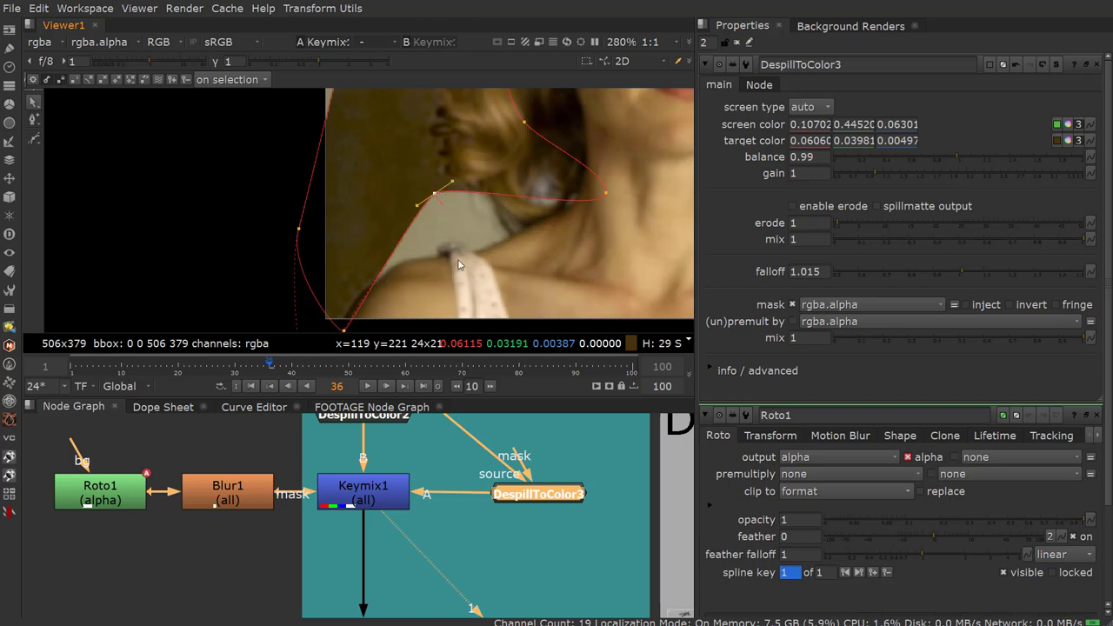
key("ctrl+z")
- Hide the viewer overlay and view the final composite over the background
scroll(476, 250, "down", 4)
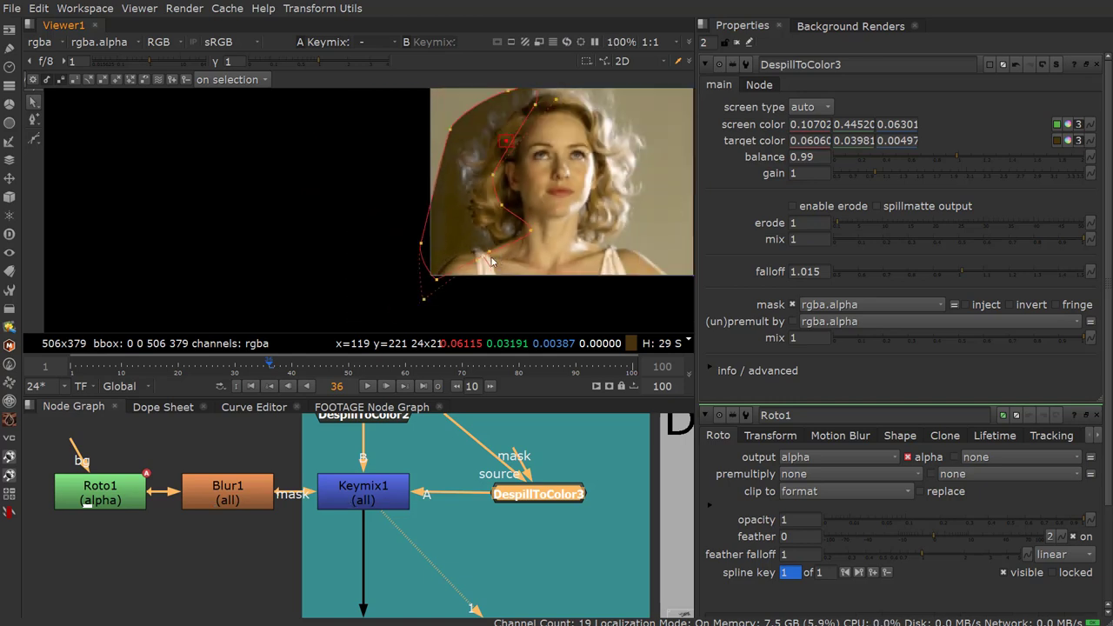
middle_click_drag(476, 194, 416, 226)
key("q")
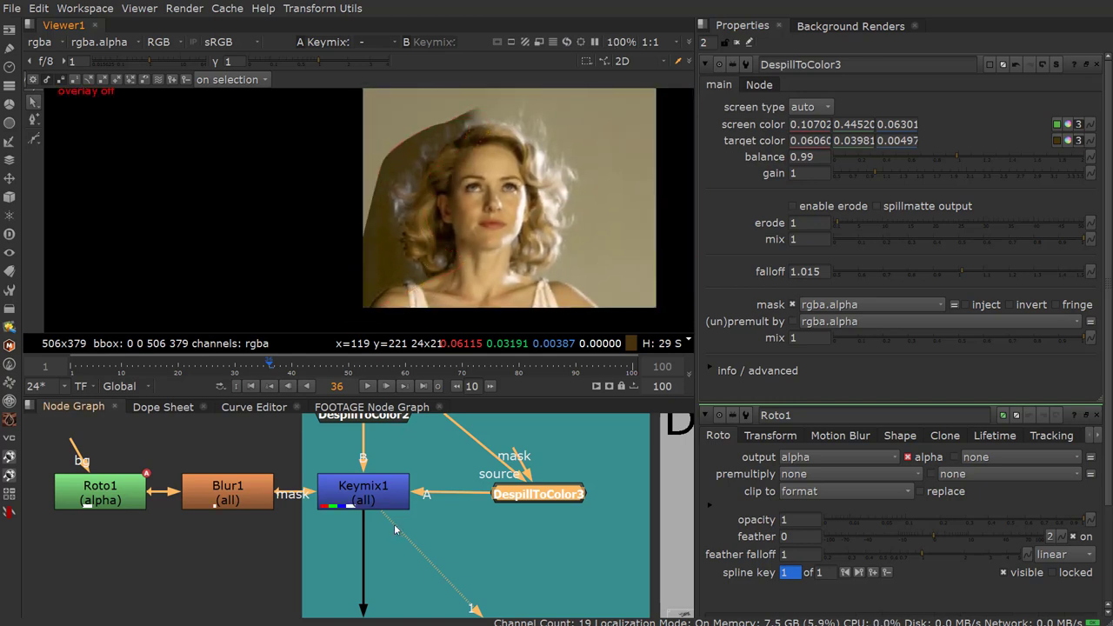
scroll(311, 473, "down", 6)
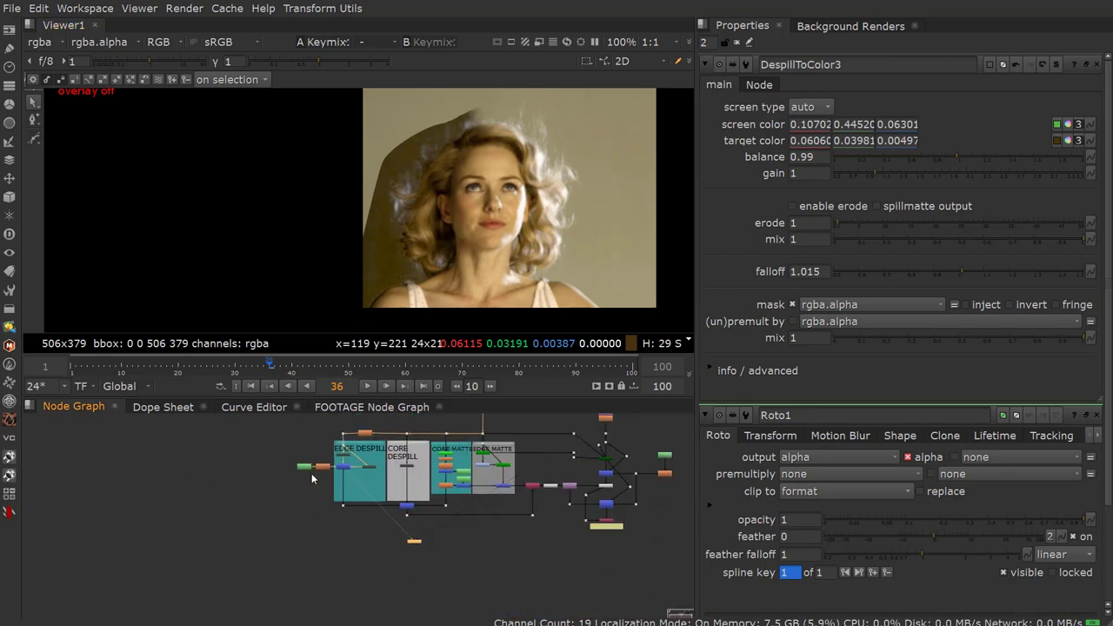
scroll(601, 508, "up", 5)
left_click(633, 449)
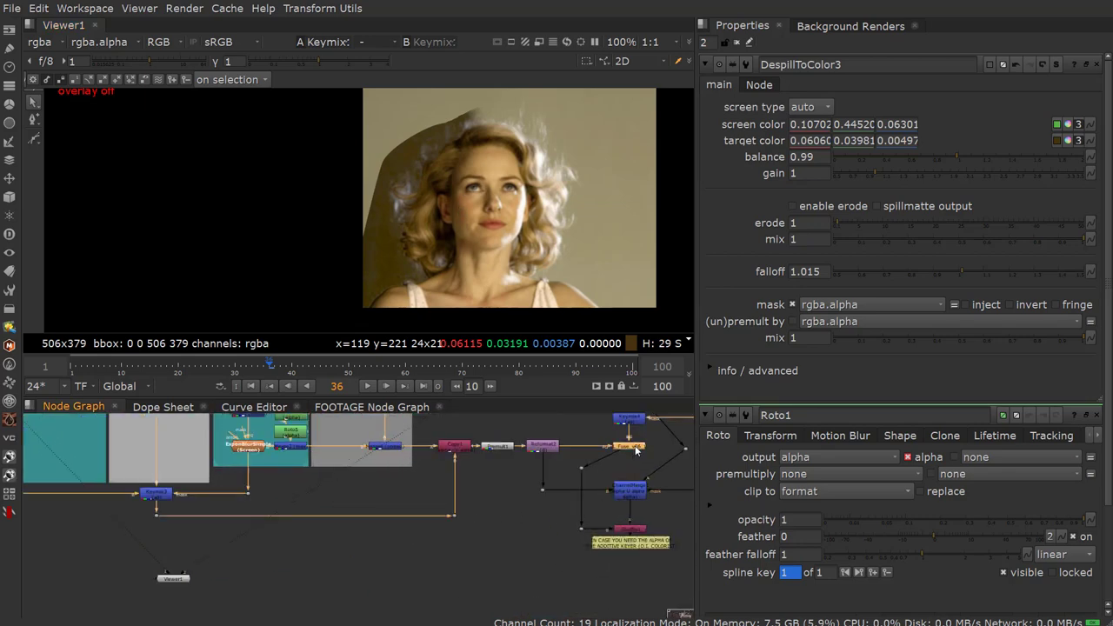
key("1")
scroll(381, 222, "up", 3)
scroll(216, 539, "down", 3)
scroll(216, 555, "up", 5)
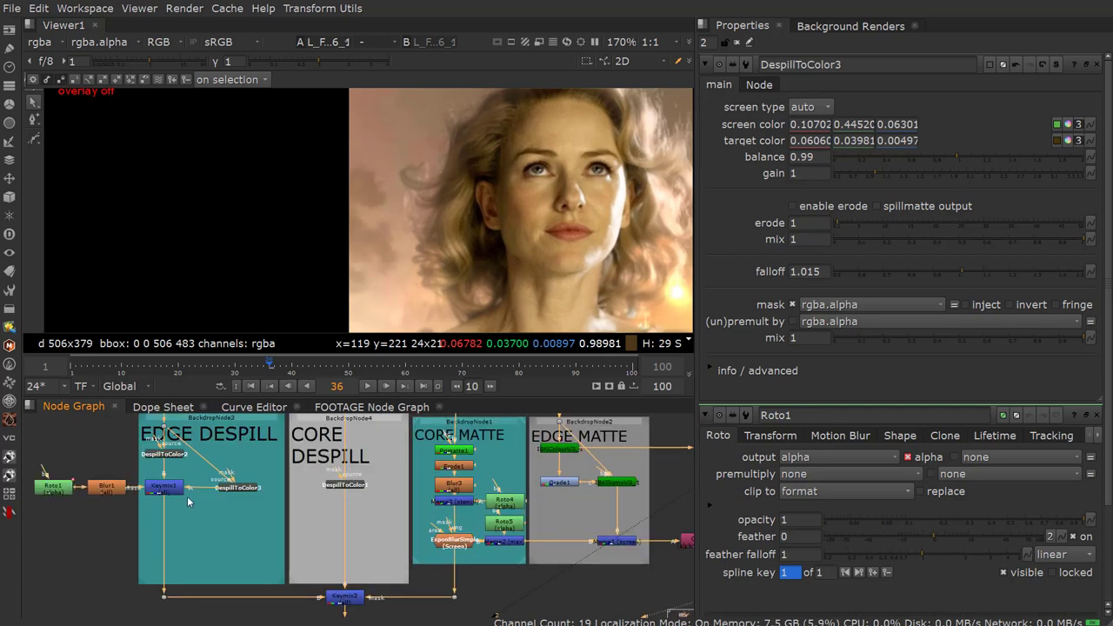
scroll(530, 214, "down", 3)
- Toggle Keymix1 off and on to compare the shadowed hair edge in the final composite
middle_click_drag(476, 204, 395, 210)
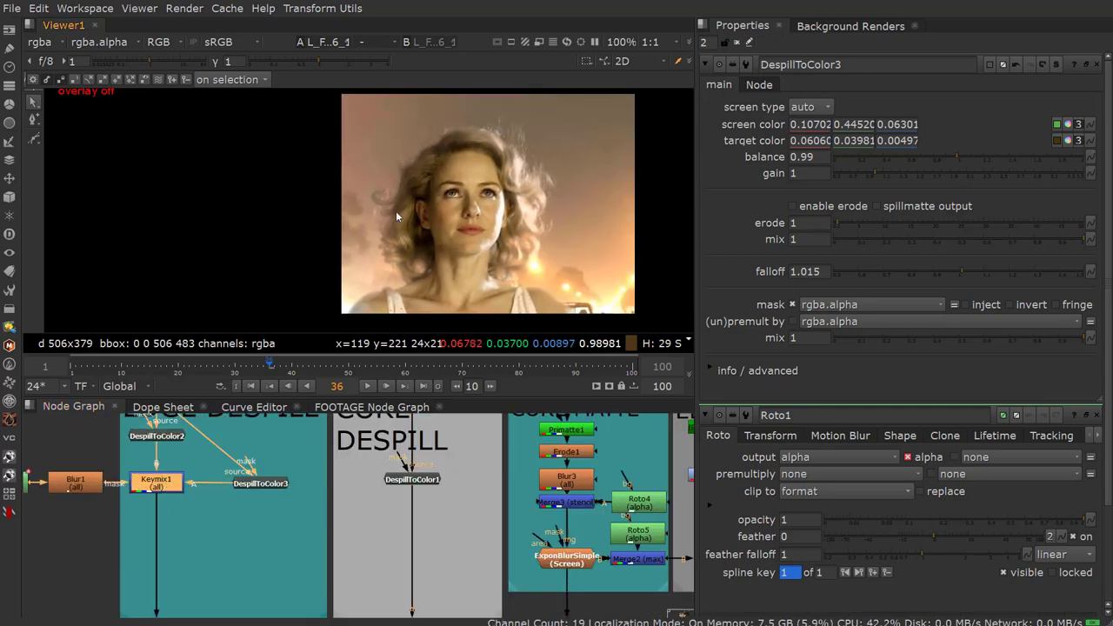
scroll(396, 211, "up", 3)
key("d")
key("d")
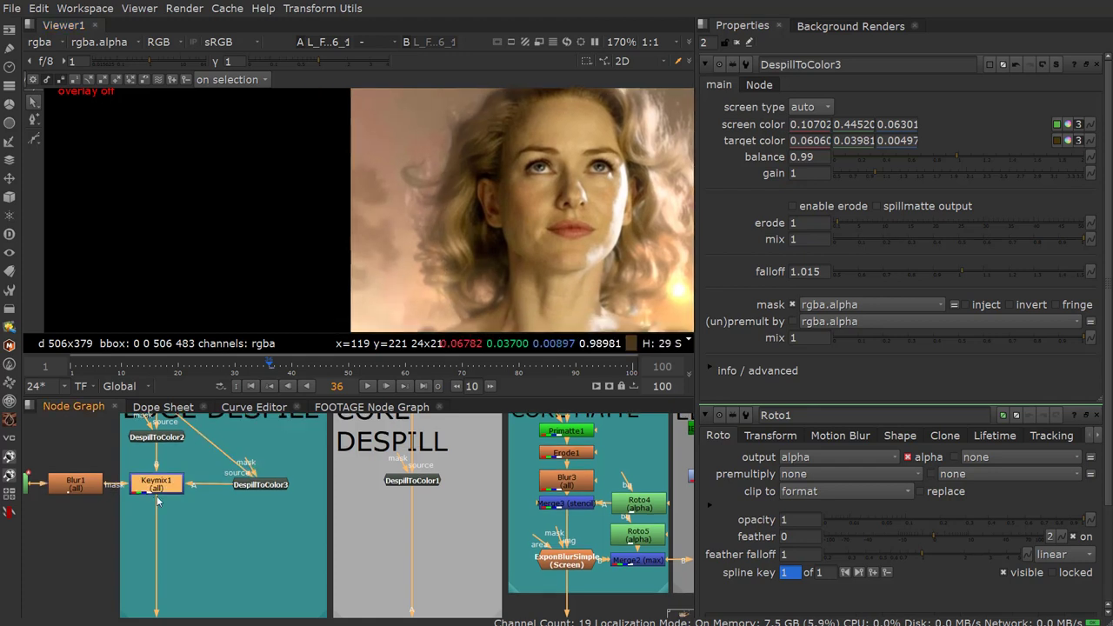
middle_click_drag(117, 509, 210, 510)
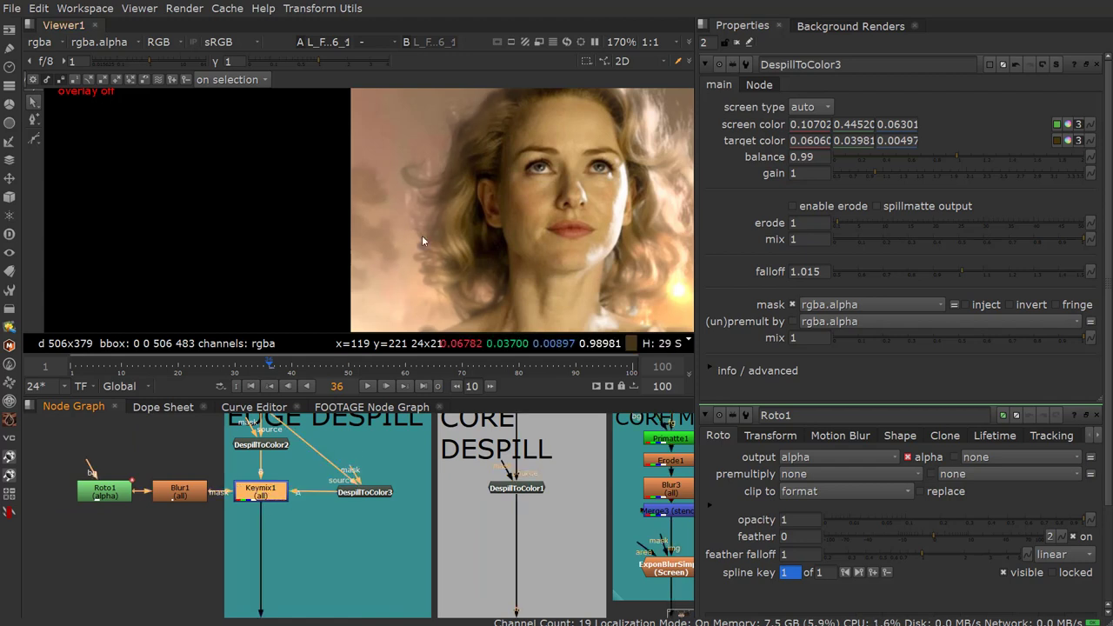
scroll(422, 235, "down", 2)
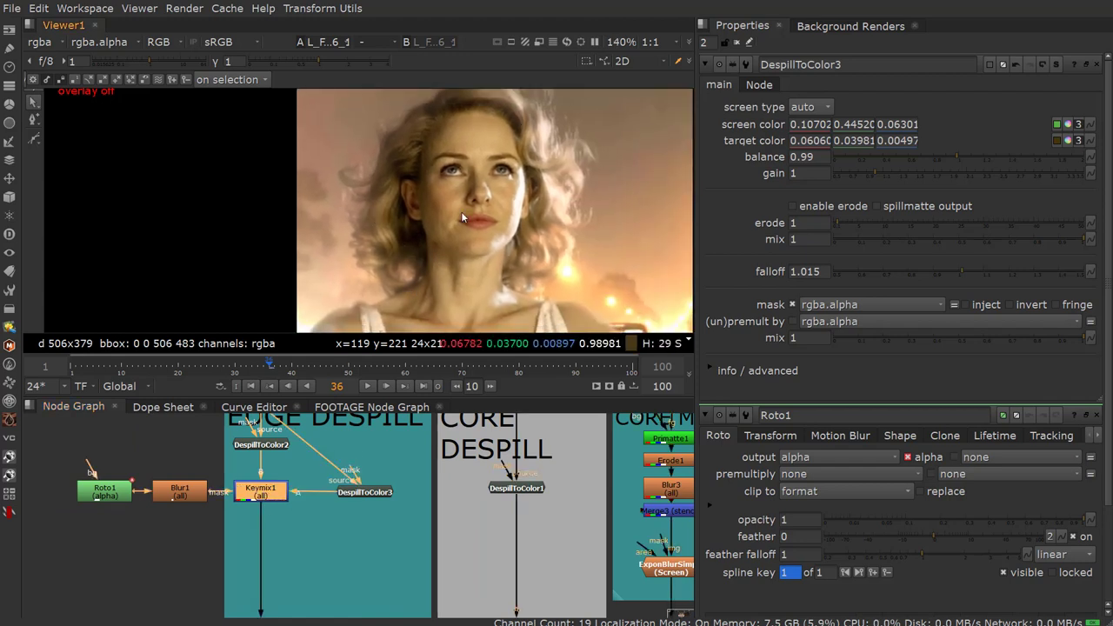
- View the outputs of DespillToColor2 and Keymix1, and return the viewer to the final composite
left_click(277, 446)
key("1")
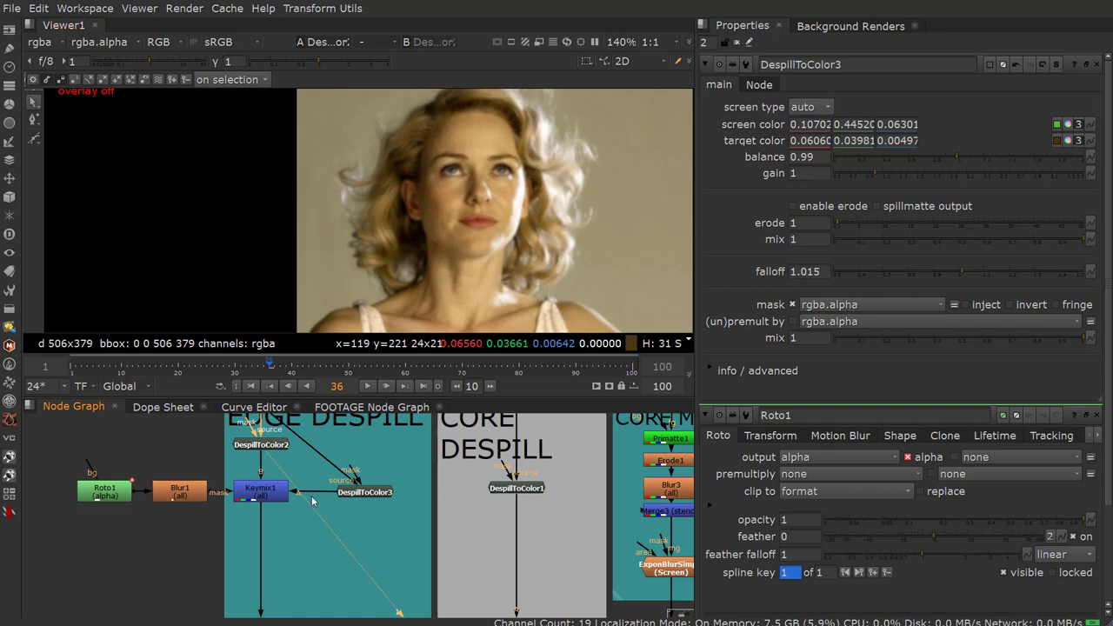
left_click(257, 495)
key("1")
scroll(257, 504, "down", 5)
middle_click_drag(341, 560, 322, 511)
scroll(494, 529, "up", 1)
middle_click_drag(635, 553, 496, 537)
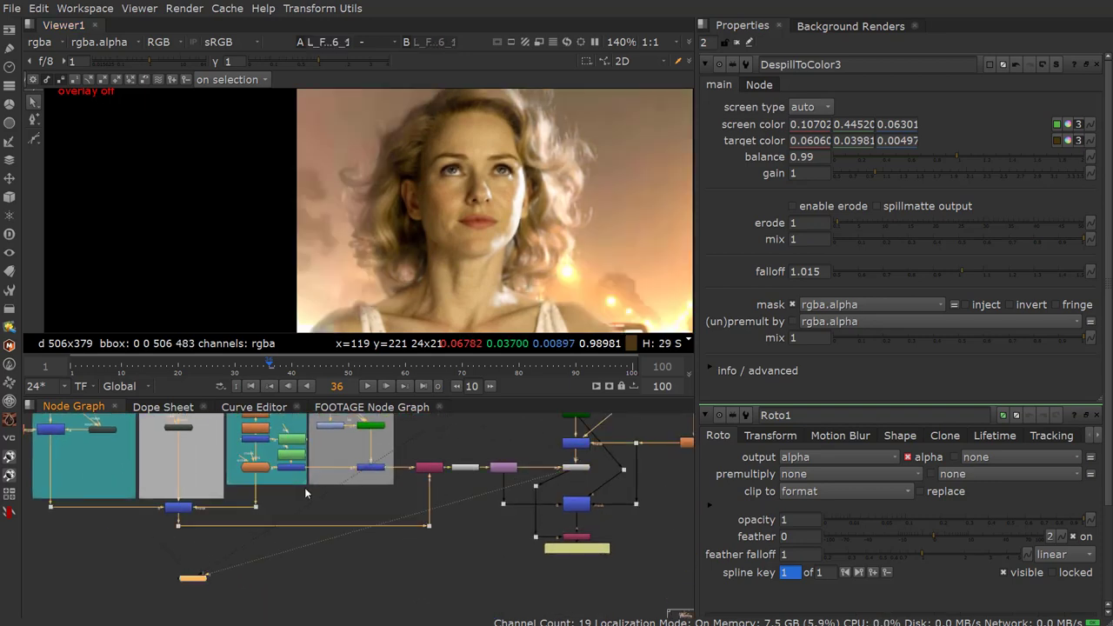
- Brighten DespillToColor2's target color to about 0.434, 0.393, 0.265 using the intensity slider
scroll(305, 487, "up", 6)
double_click(221, 439)
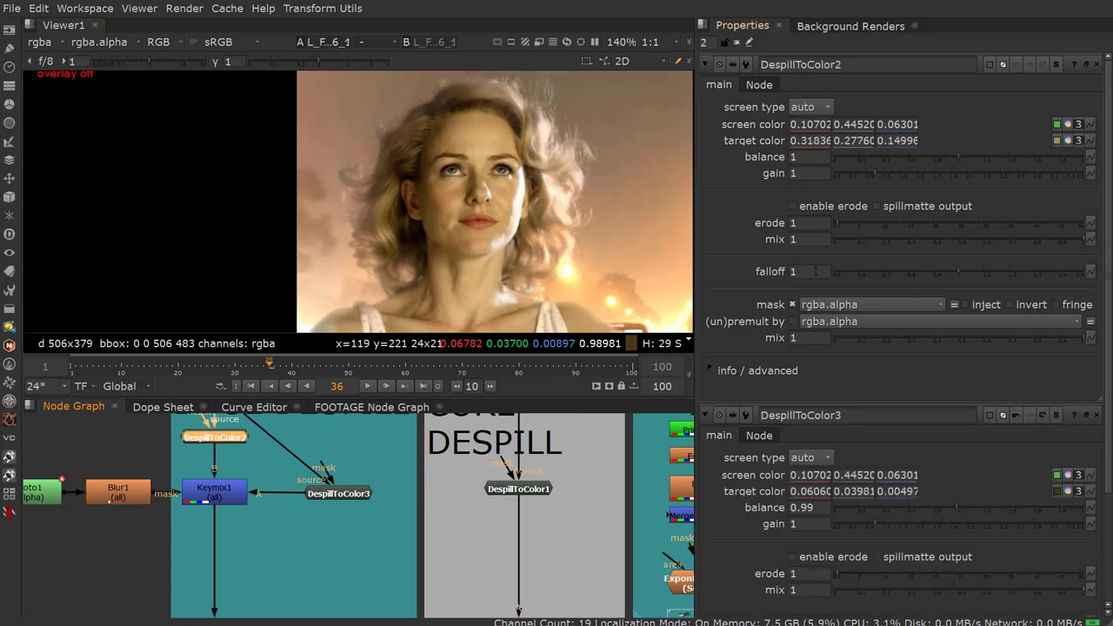
key("ctrl")
left_click(1068, 140)
left_click_drag(1003, 14, 748, 25)
mouse_move(746, 314)
left_mouse_down()
mouse_move(778, 195)
mouse_move(767, 283)
mouse_move(759, 191)
mouse_move(750, 260)
mouse_move(743, 201)
mouse_move(744, 268)
left_mouse_up()
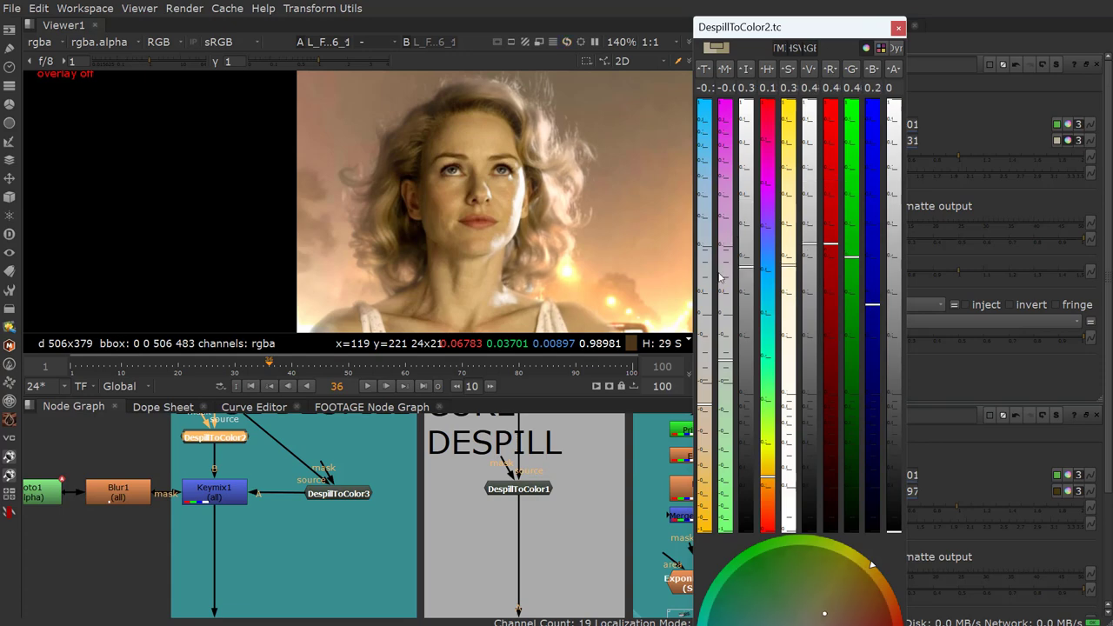
left_click(897, 27)
- Duplicate the masked despill branch made of Roto1, Blur1, Keymix1 and DespillToColor3
scroll(322, 544, "down", 5)
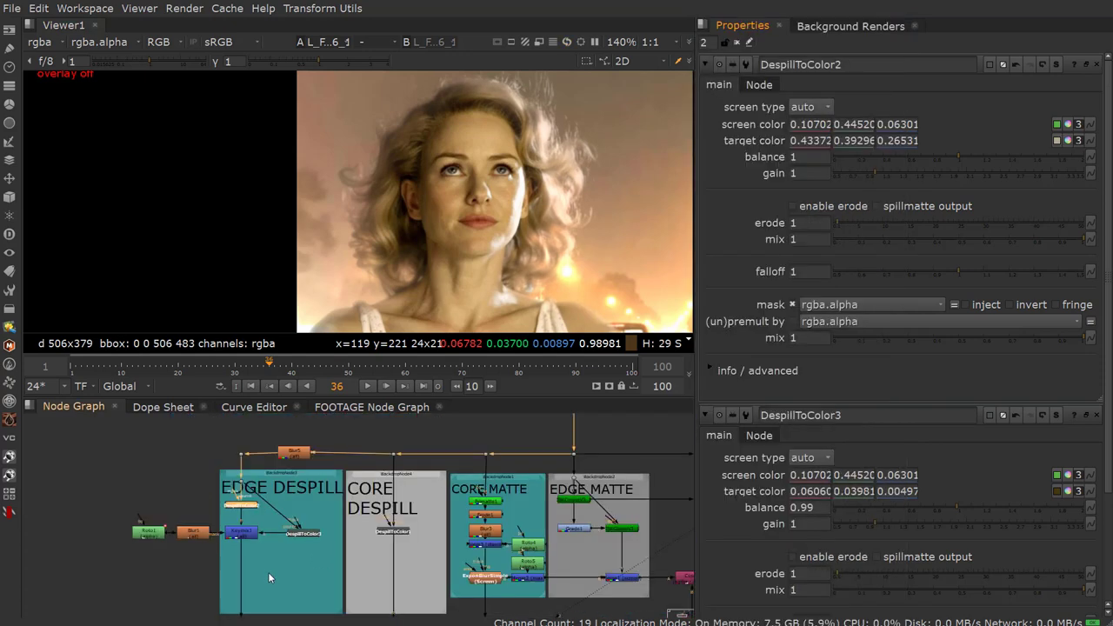
scroll(268, 572, "up", 4)
middle_click_drag(176, 518, 245, 503)
left_click_drag(81, 522, 423, 465)
key("ctrl+c")
left_click(340, 554)
key("ctrl+v")
- Insert the duplicated Keymix below Keymix1 and connect the duplicated DespillToColor's source to the dot above DespillToColor2
left_click_drag(337, 554, 121, 531)
left_click(213, 499)
left_click(275, 526)
key("1")
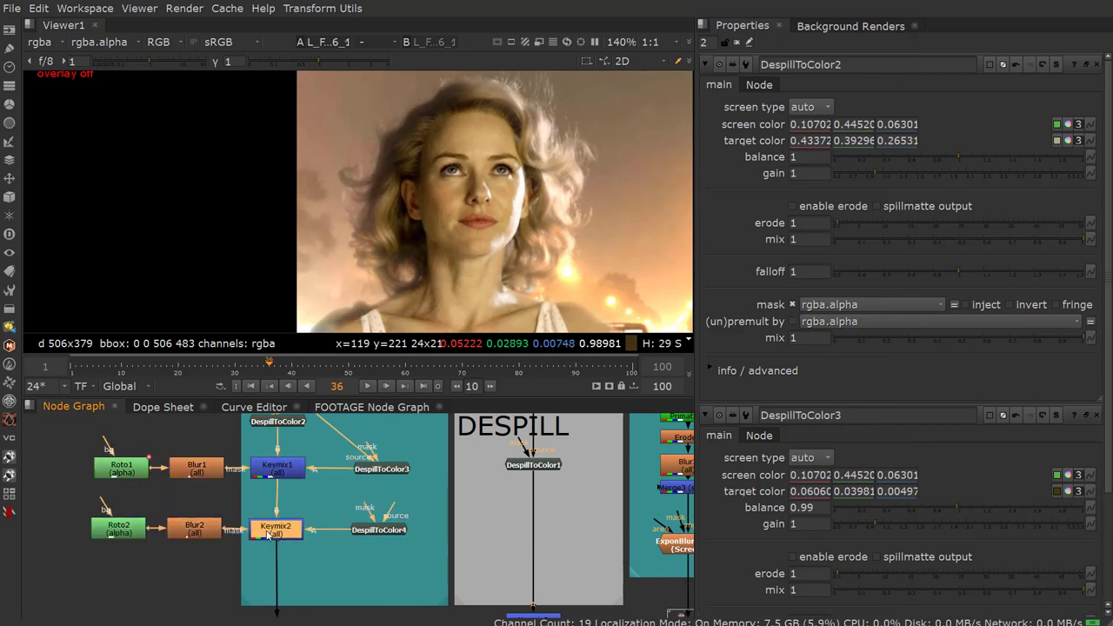
left_click_drag(395, 512, 278, 428)
- Open DespillToColor4 and inspect its output on the bright shoulder edge beside the dress strap
left_click(378, 575)
key("1")
double_click(379, 575)
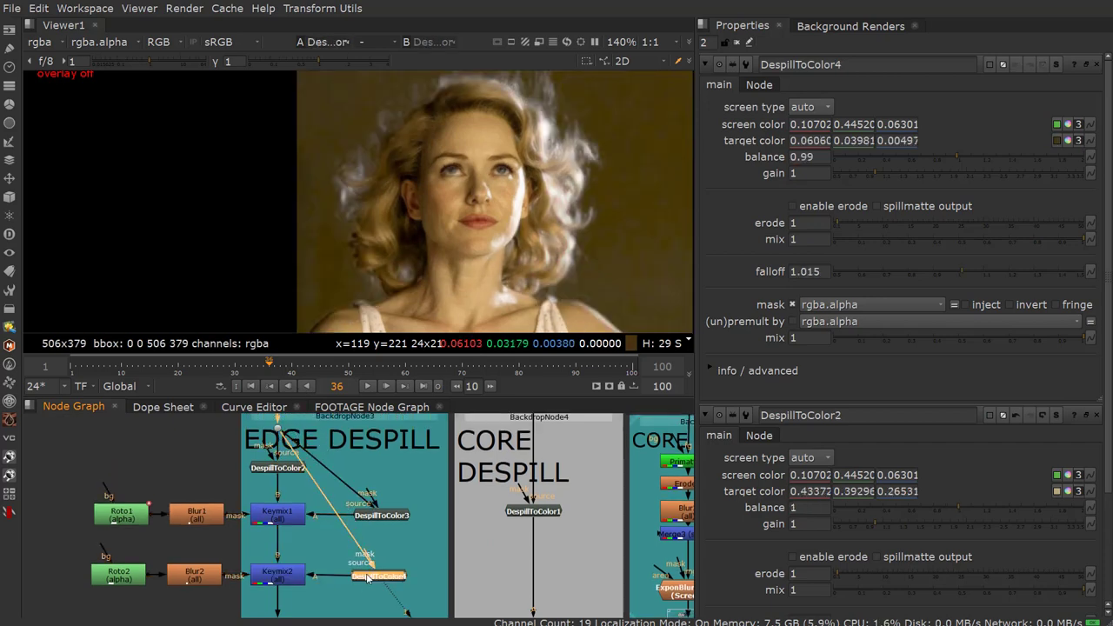
scroll(619, 318, "up", 2)
middle_click_drag(620, 327, 513, 305)
scroll(488, 219, "up", 4)
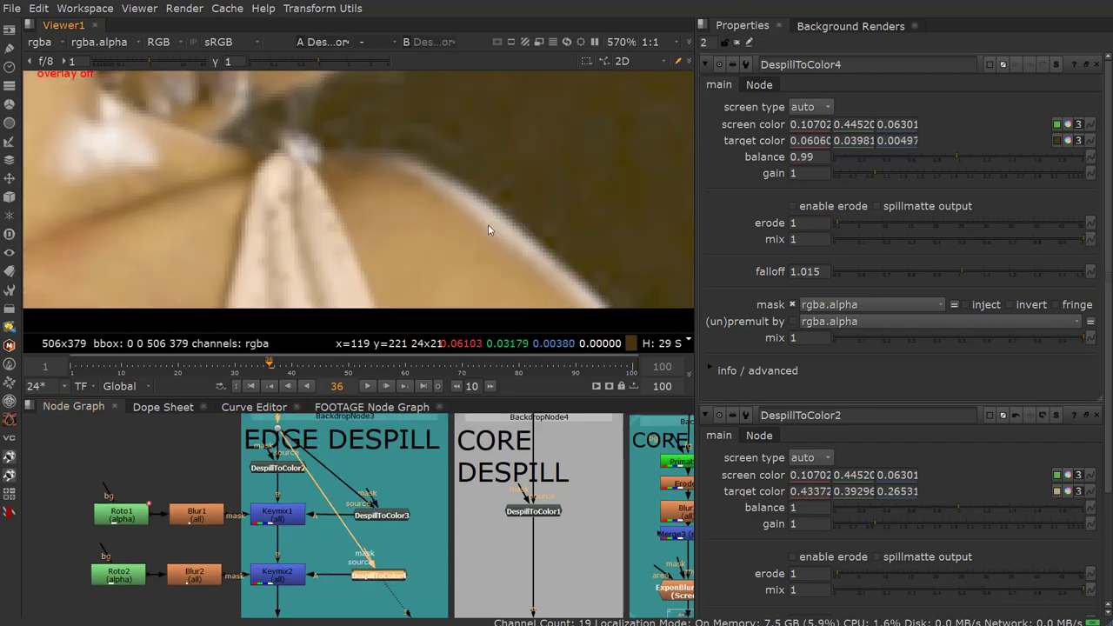
- Sample the bright shoulder edge as DespillToColor4's target color, giving 0.59826, 0.66873, 0.41754
left_click(366, 555)
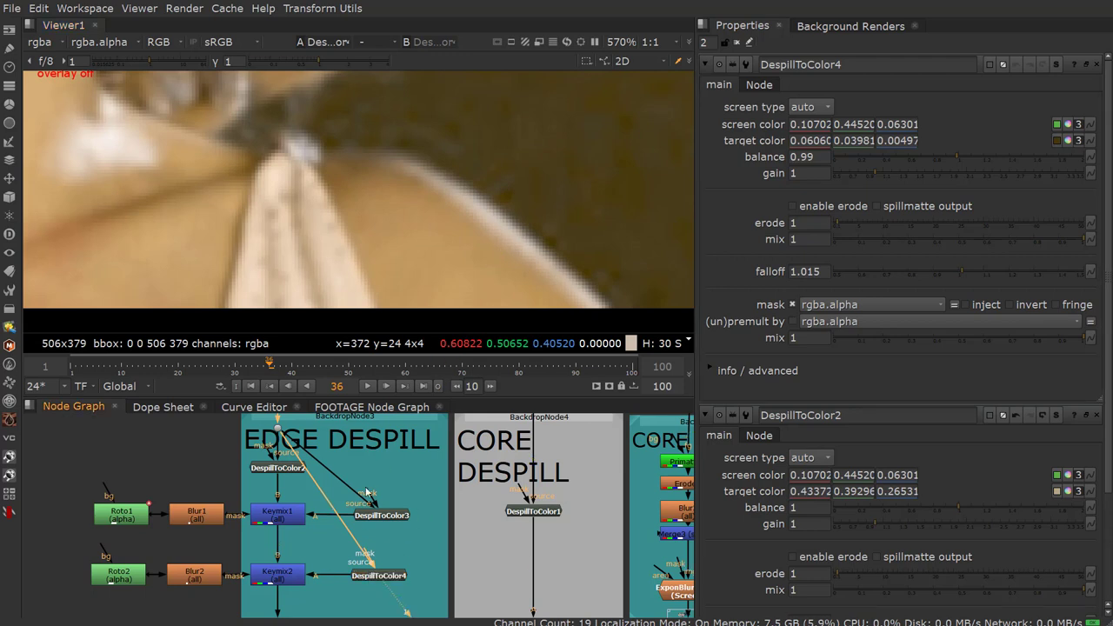
key("o")
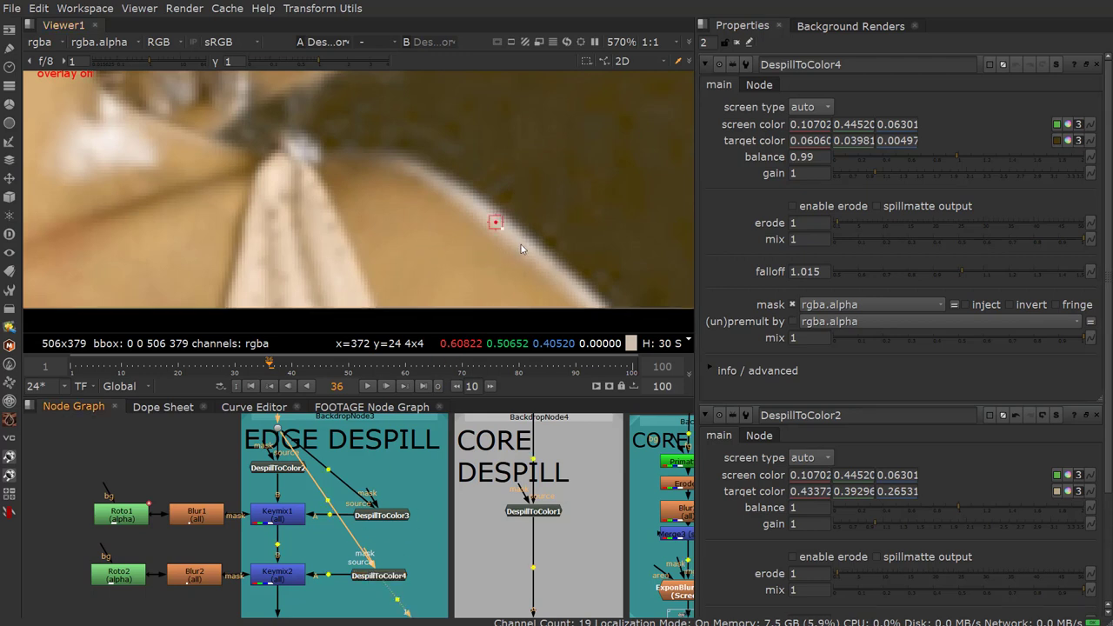
left_click_drag(521, 245, 528, 249, "ctrl+shift")
left_click(381, 576)
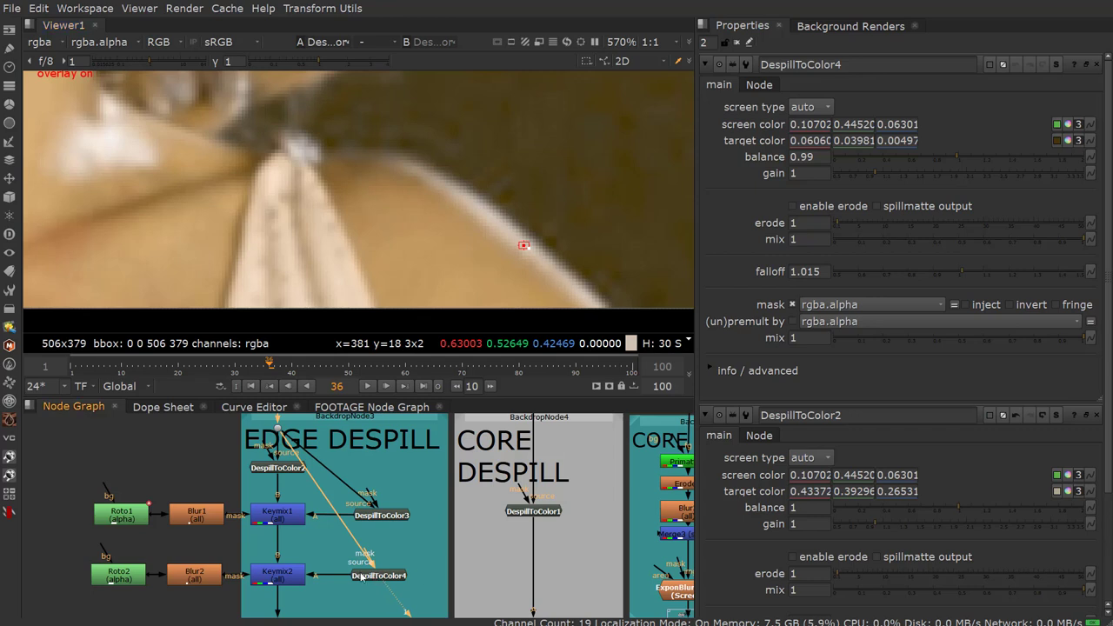
left_click(1057, 140)
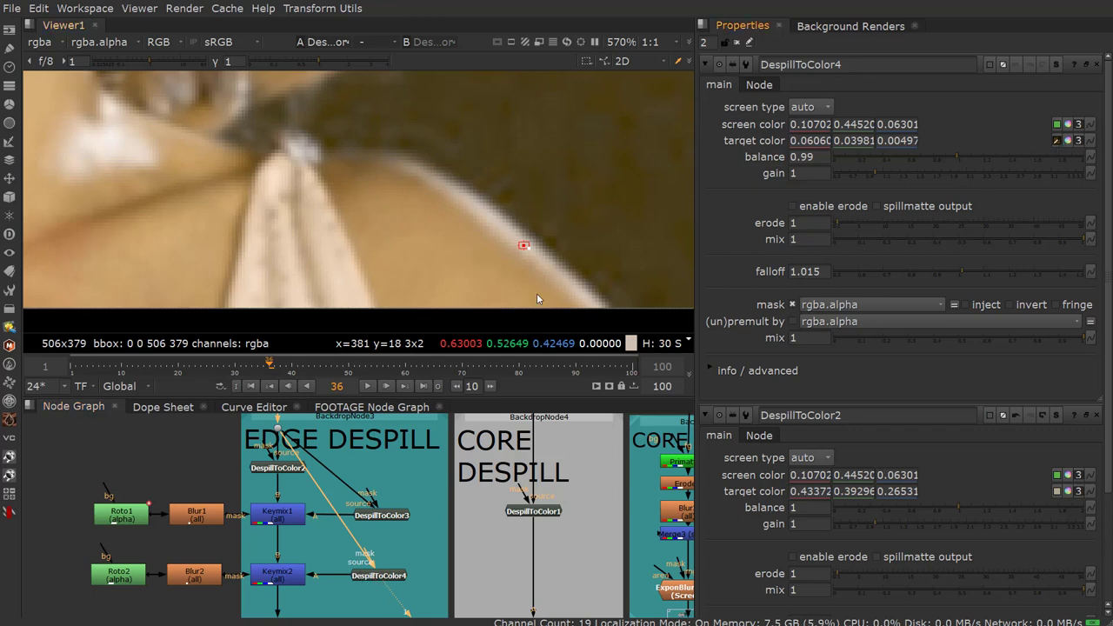
left_click_drag(514, 233, 515, 237, "ctrl+shift")
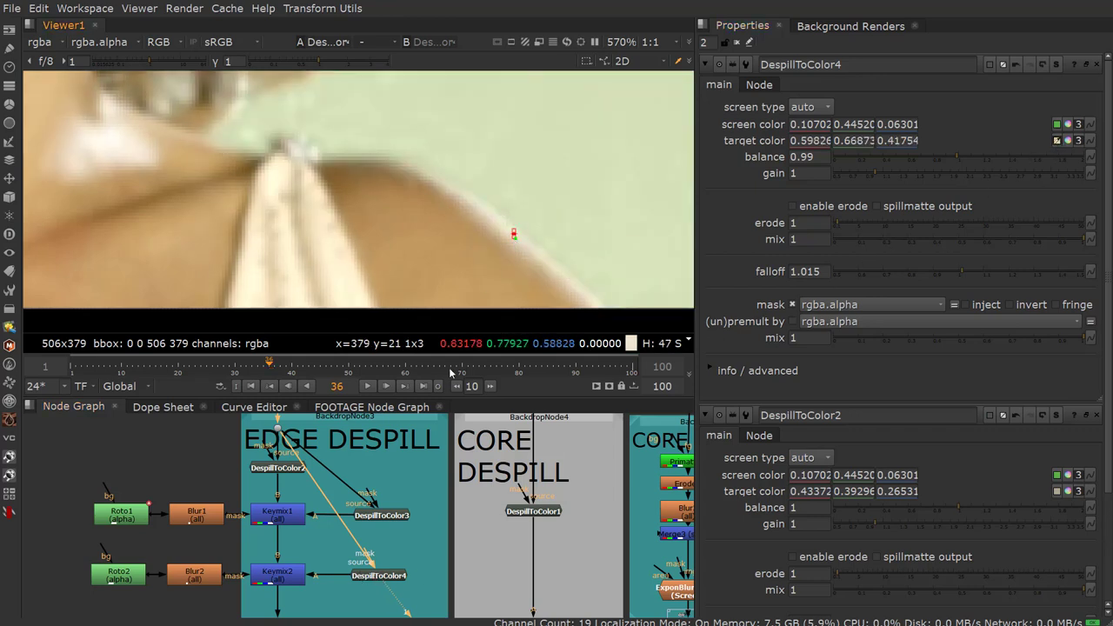
- View Keymix2's output and delete the copied Bezier1 shape from Roto2
left_click(379, 577)
middle_click_drag(279, 590, 372, 528)
left_click(373, 521)
key("1")
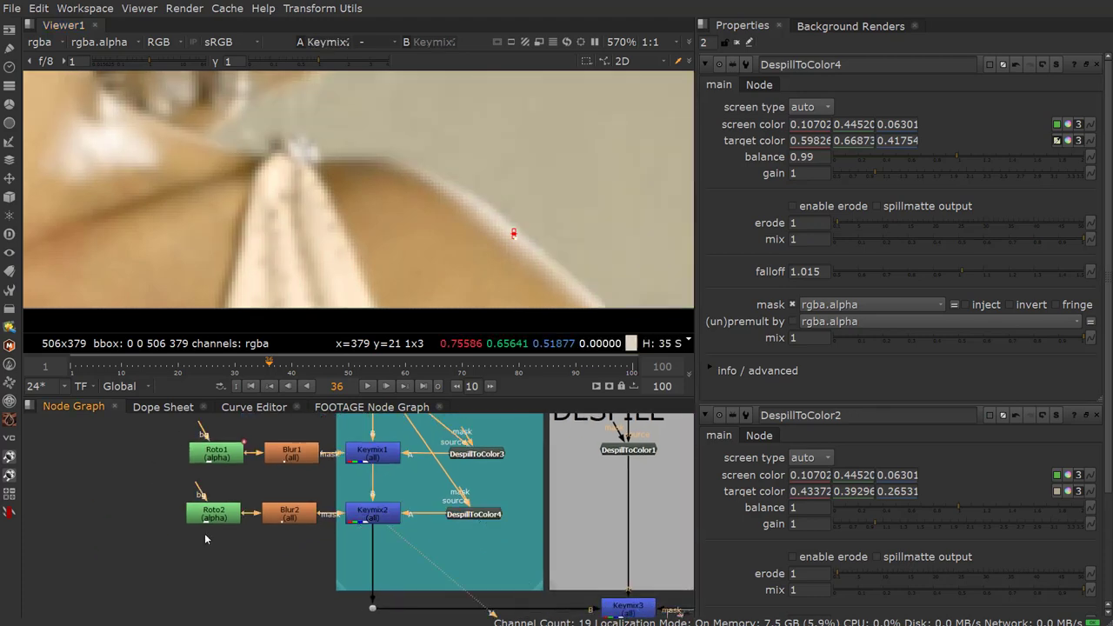
left_click(205, 509)
double_click(205, 515)
left_click(762, 301)
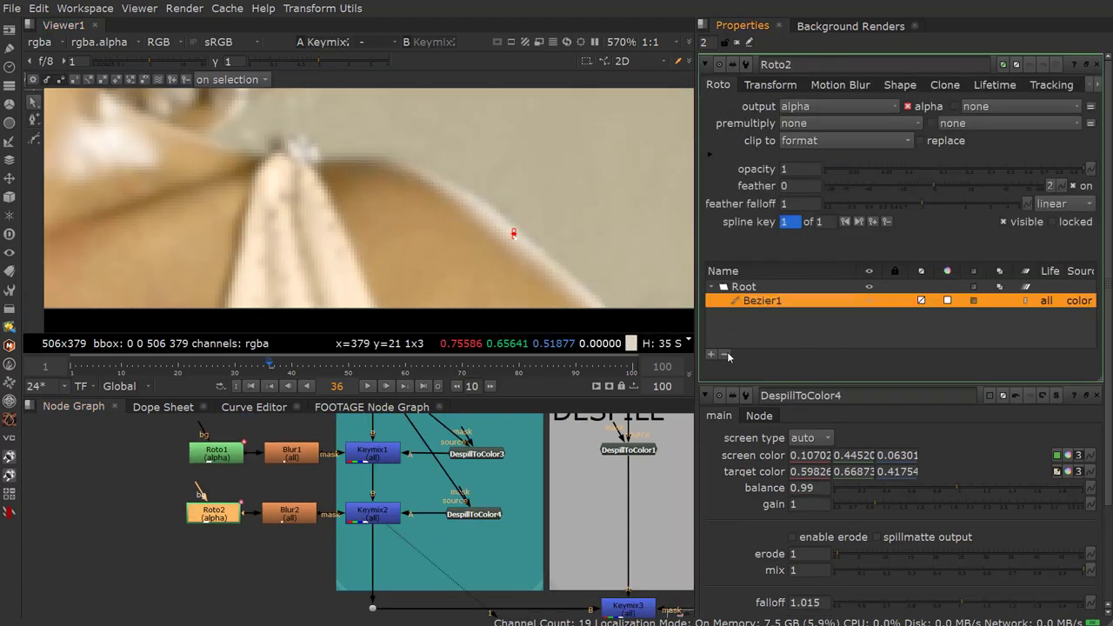
left_click(725, 354)
- Draw a closed Bezier shape in Roto2 around the bright shoulder edge beside the dress strap, extending past the frame's lower border
left_click(34, 140)
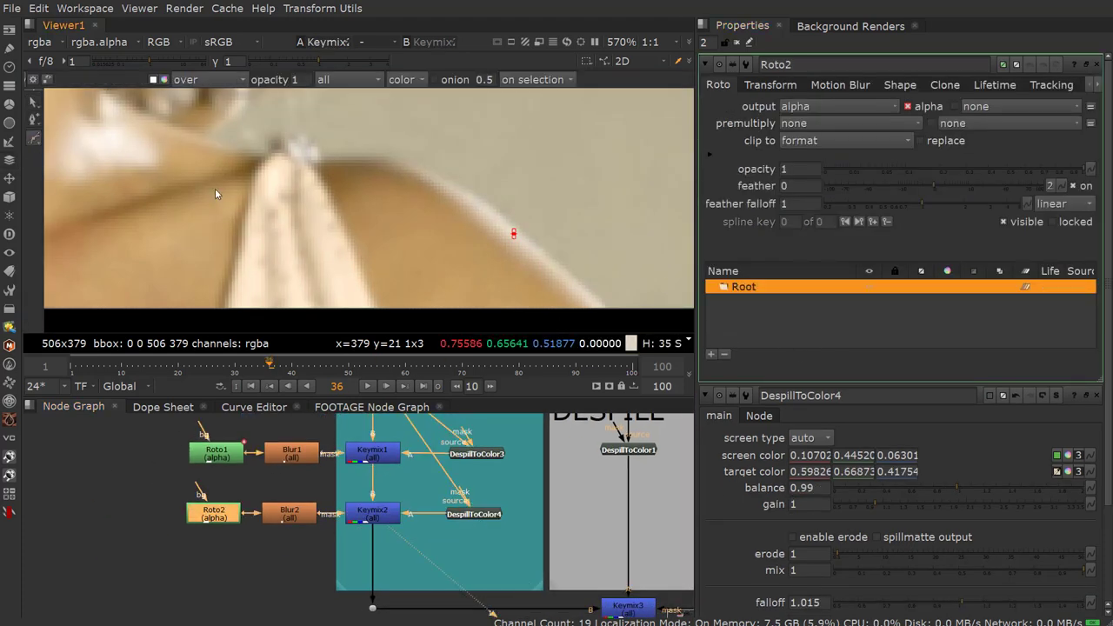
left_click(442, 221)
left_click(430, 167)
left_click(529, 198)
middle_click_drag(612, 276, 590, 228)
left_click(617, 256)
left_click(560, 282)
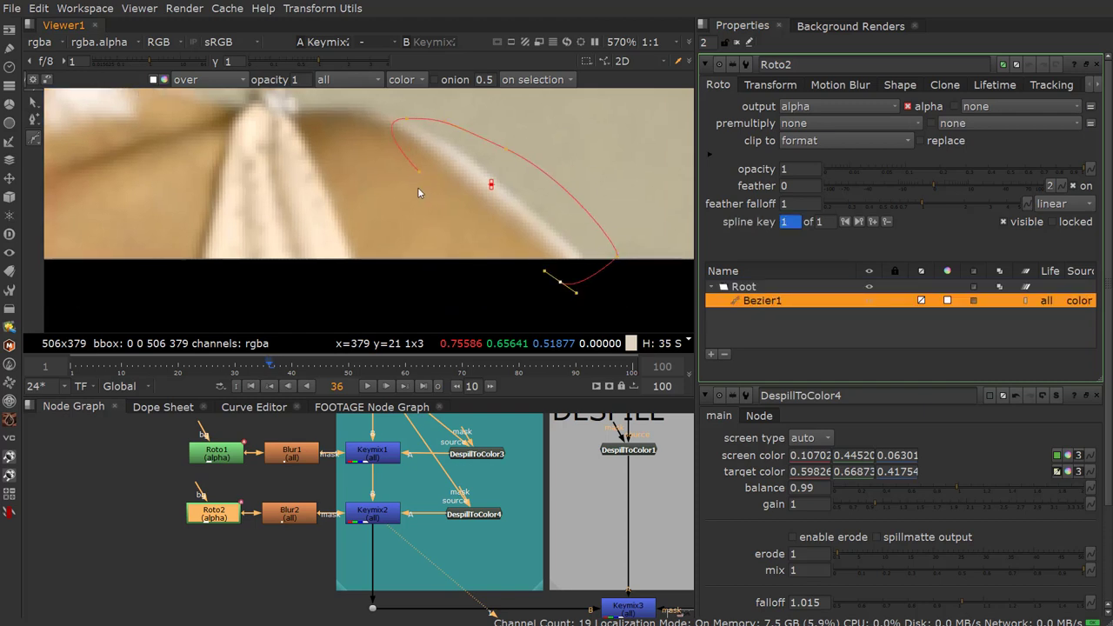
key("Return")
- Pull feather points outward at the upper end and inner side of the shoulder Bezier to soften its edge
left_click_drag(408, 118, 401, 92)
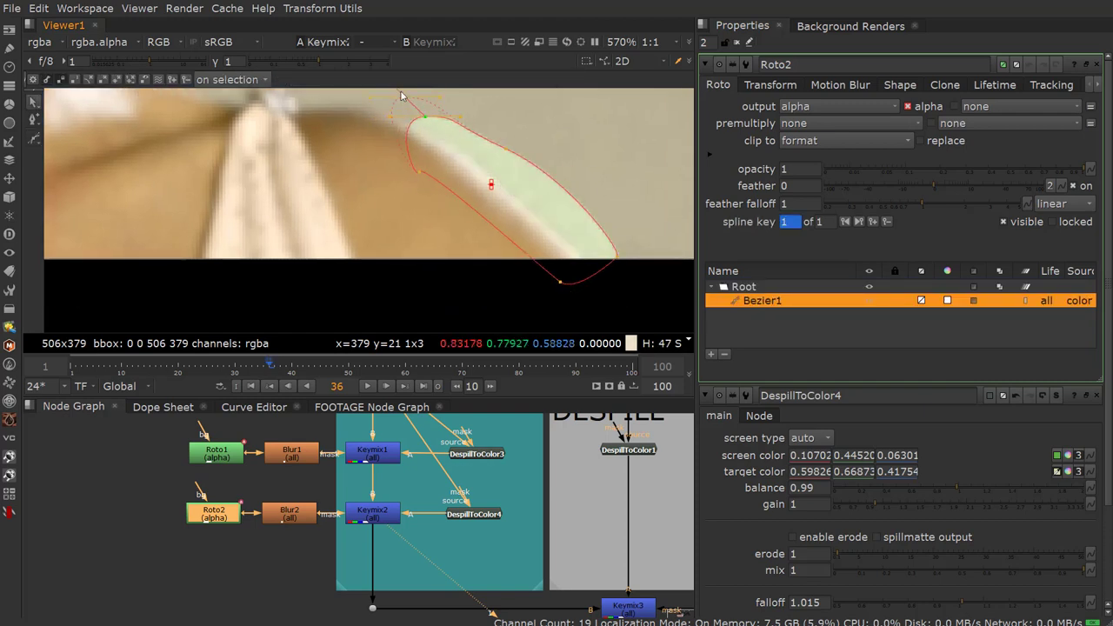
left_click(418, 172)
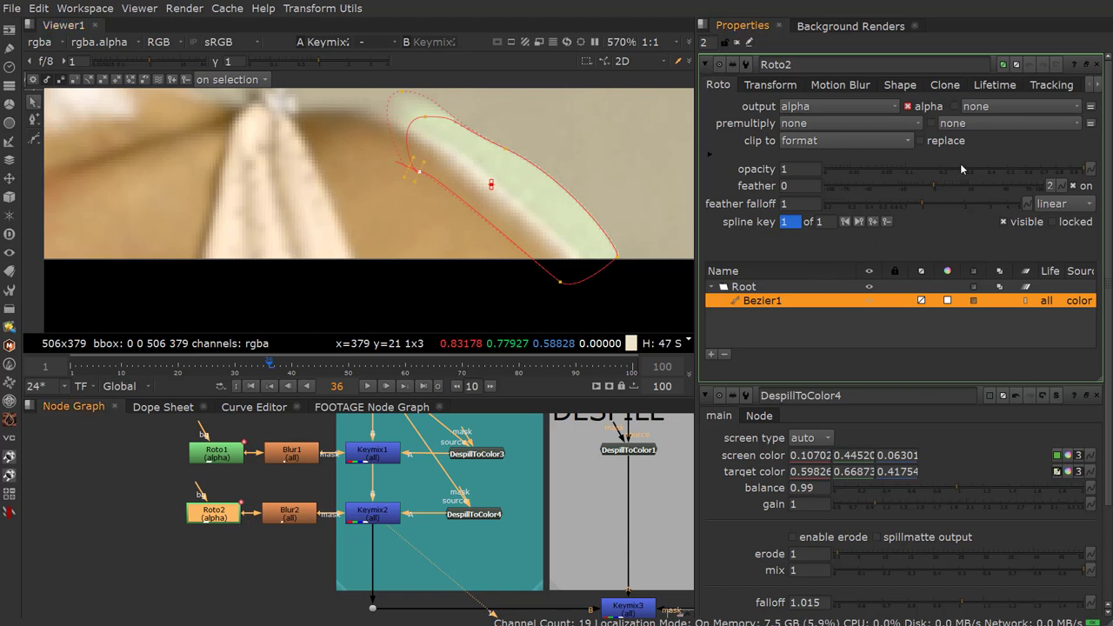
mouse_move(960, 166)
left_mouse_down()
mouse_move(926, 172)
mouse_move(962, 180)
left_mouse_up()
key("ctrl+z")
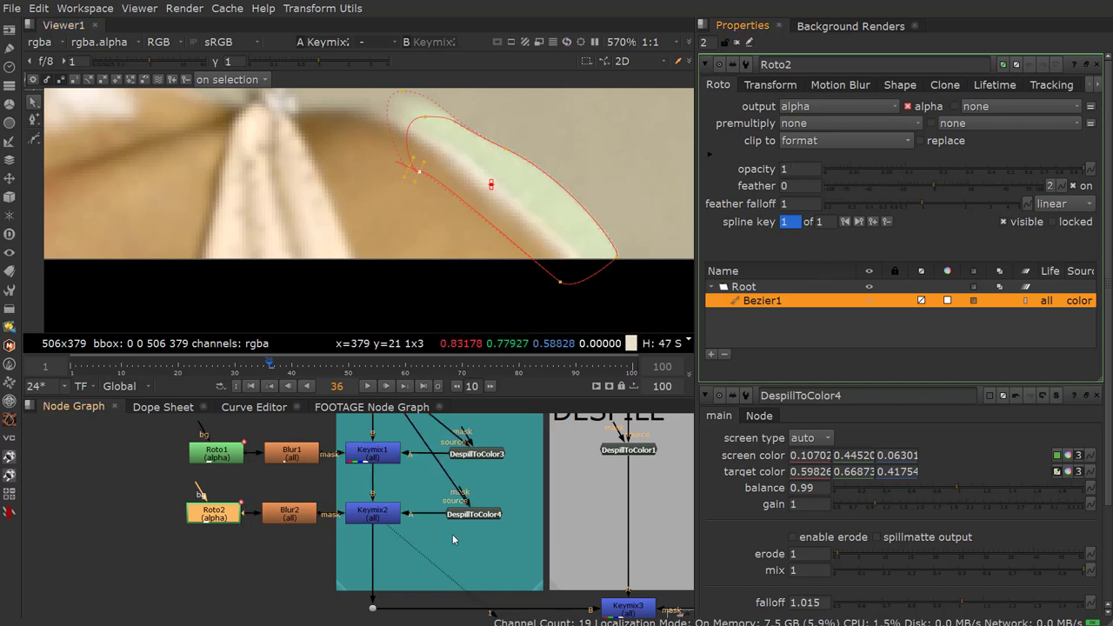
- View the composite with the fiery background through the L_Fuse_v06_1 node's output
scroll(453, 534, "down", 5)
middle_click_drag(452, 534, 211, 497)
scroll(418, 513, "up", 4)
middle_click_drag(653, 440, 552, 484)
scroll(551, 483, "up", 1)
left_click(551, 486)
key("1")
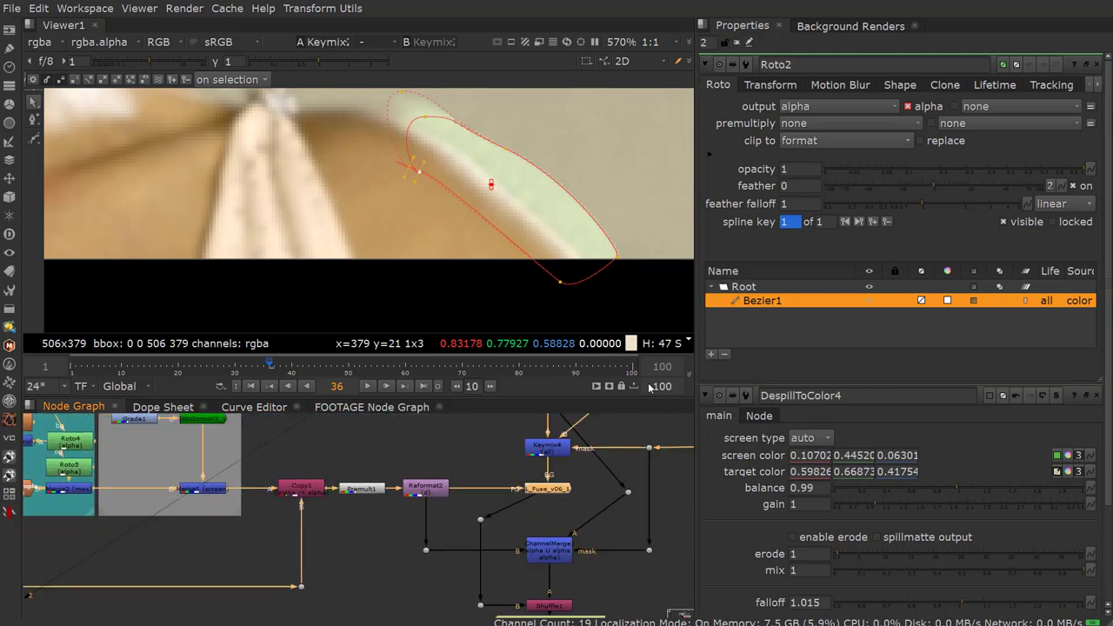
left_click_drag(932, 170, 1103, 190)
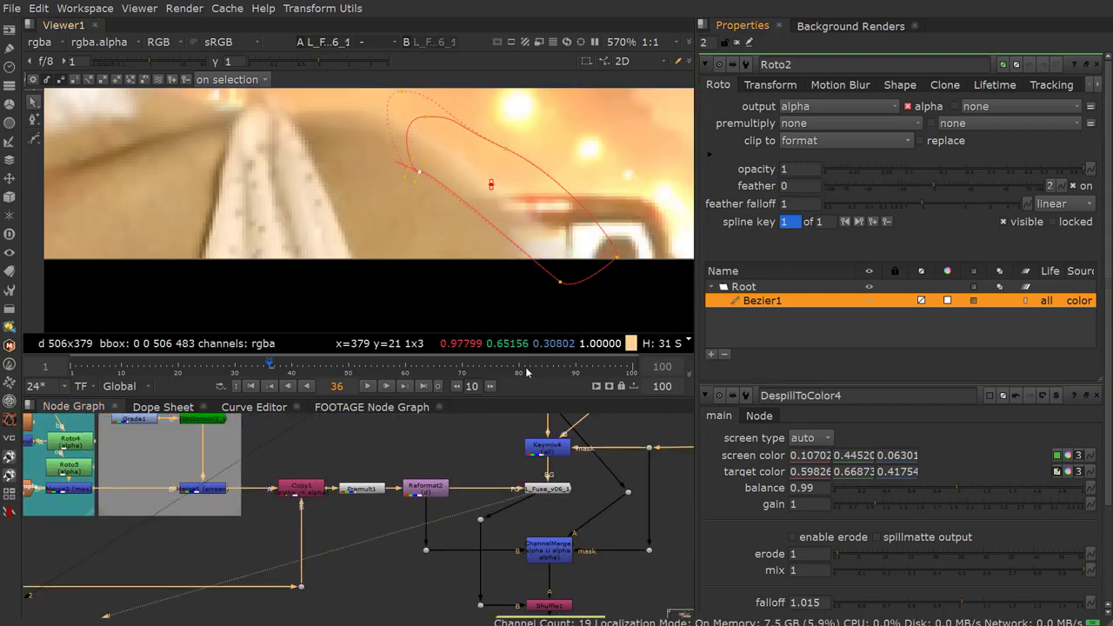
- Toggle Keymix2 off and on to compare the shoulder edge in the composite with and without its despill
scroll(356, 491, "down", 2)
middle_click_drag(390, 516, 501, 536)
middle_click_drag(200, 528, 390, 535)
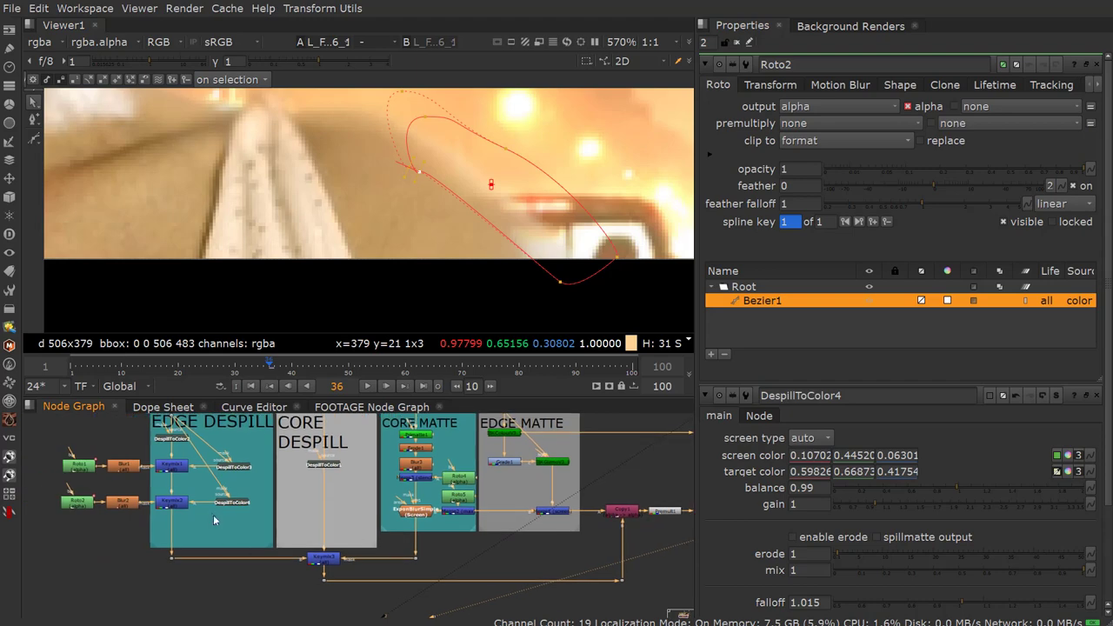
scroll(214, 515, "up", 1)
left_click(160, 501)
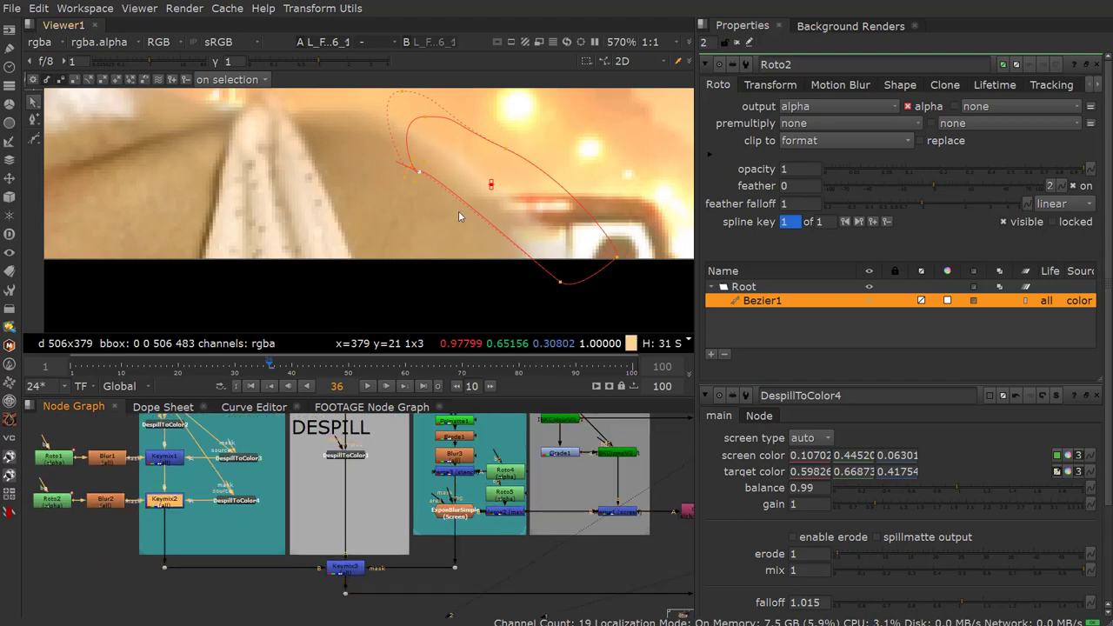
scroll(450, 261, "down", 4)
middle_click_drag(348, 218, 532, 255)
key("d")
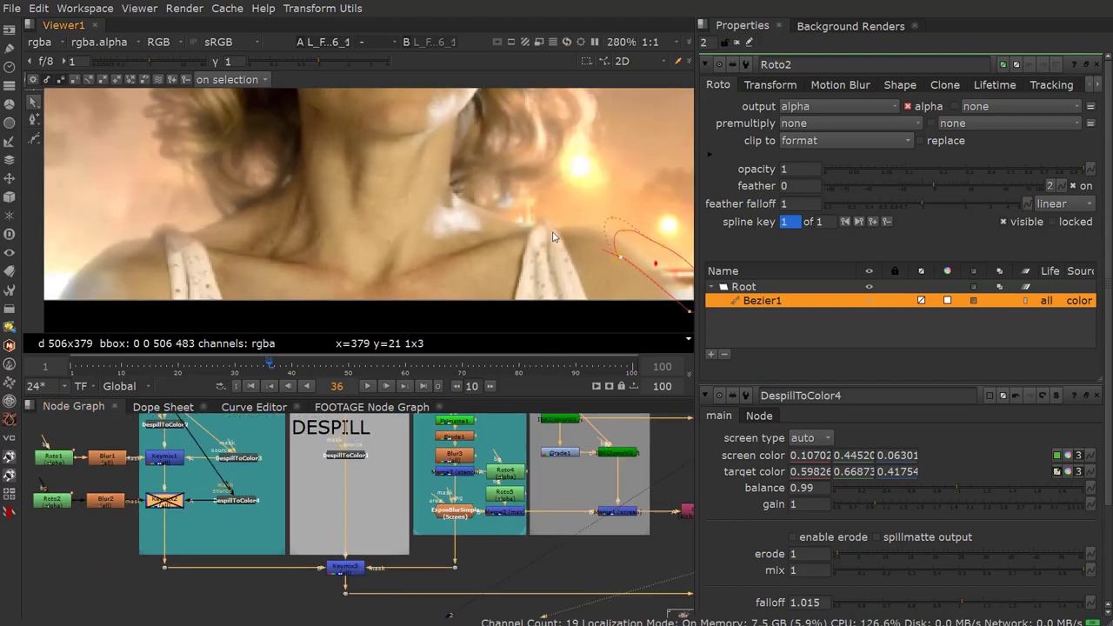
key("d")
scroll(574, 291, "down", 1)
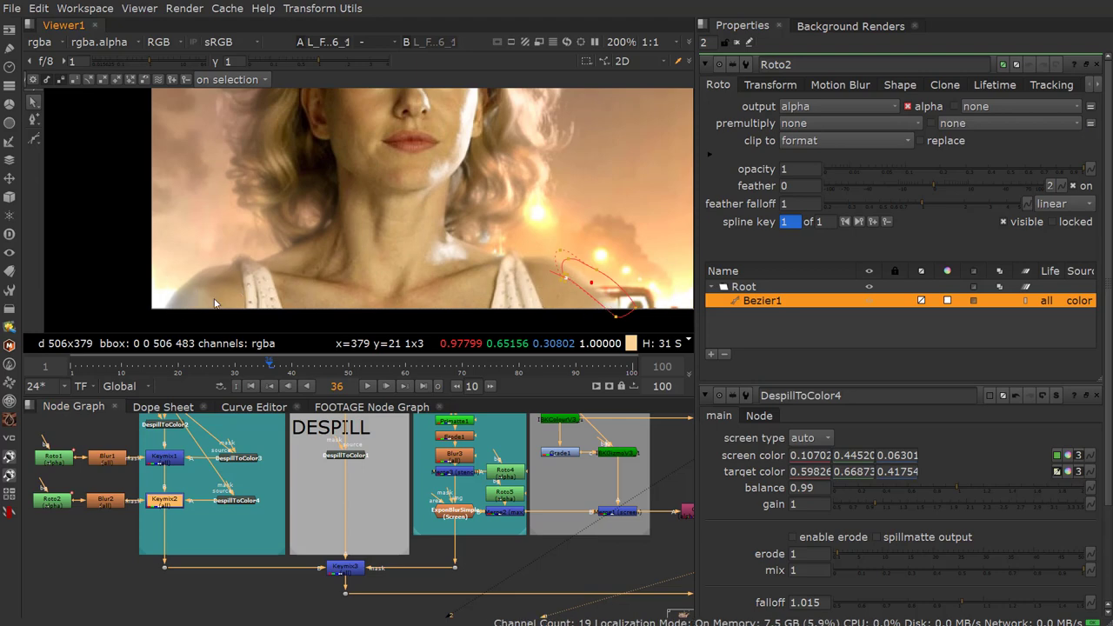
scroll(591, 291, "up", 7)
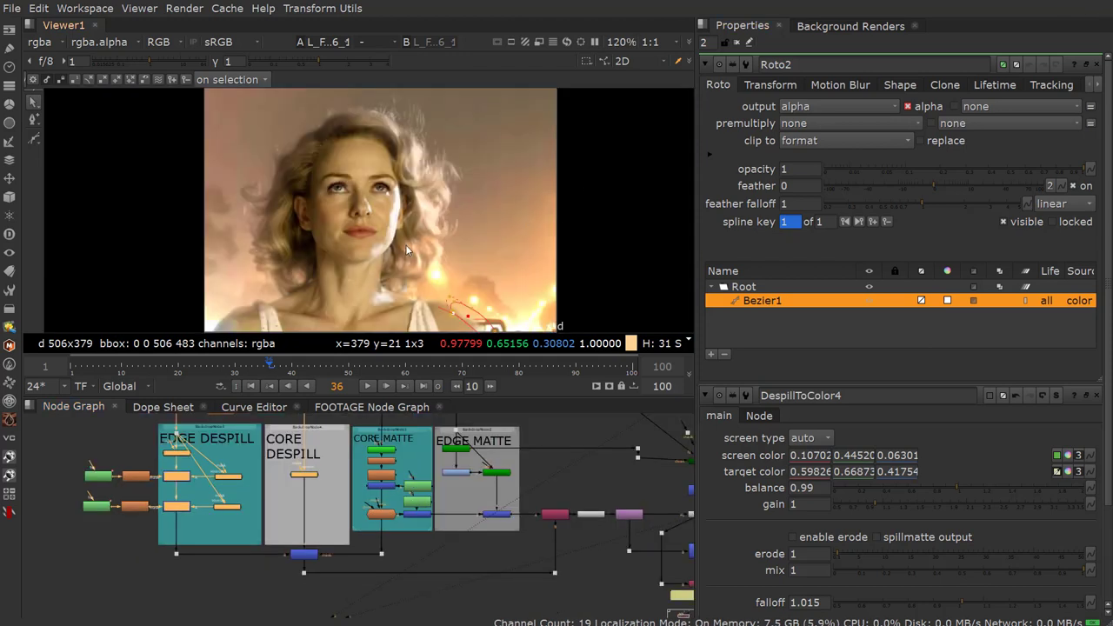
- Select all edge and core despill nodes and toggle them off and on repeatedly to compare the composite
left_click_drag(141, 438, 324, 525)
key("d")
key("d")
key("d")
key("d")
key("d")
key("d")
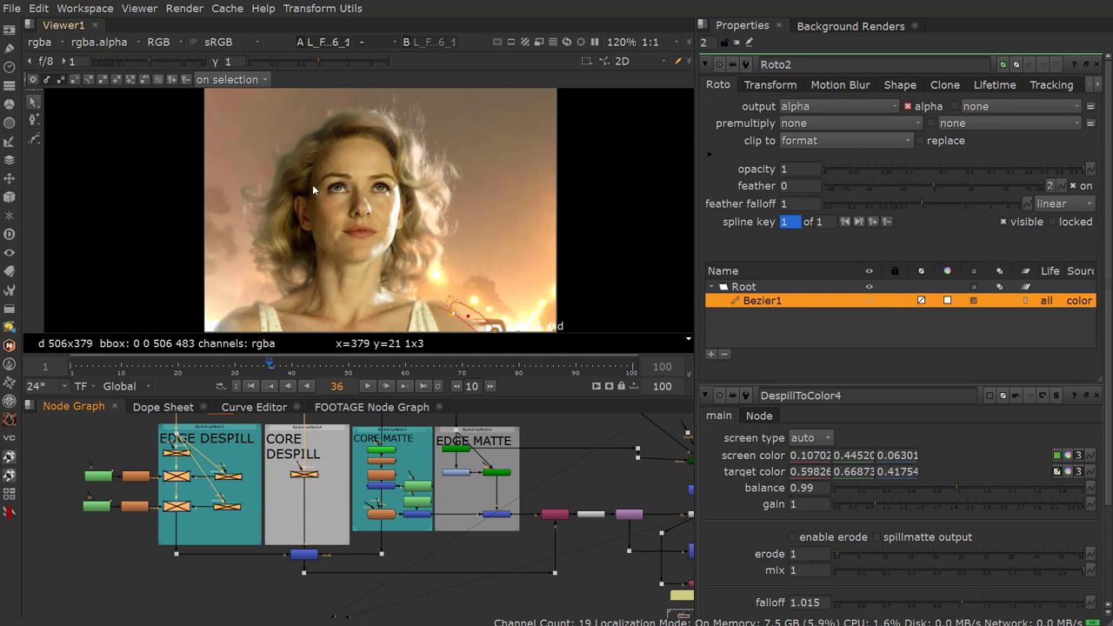
key("d")
key("d")
key("d")
key("d")
key("d")
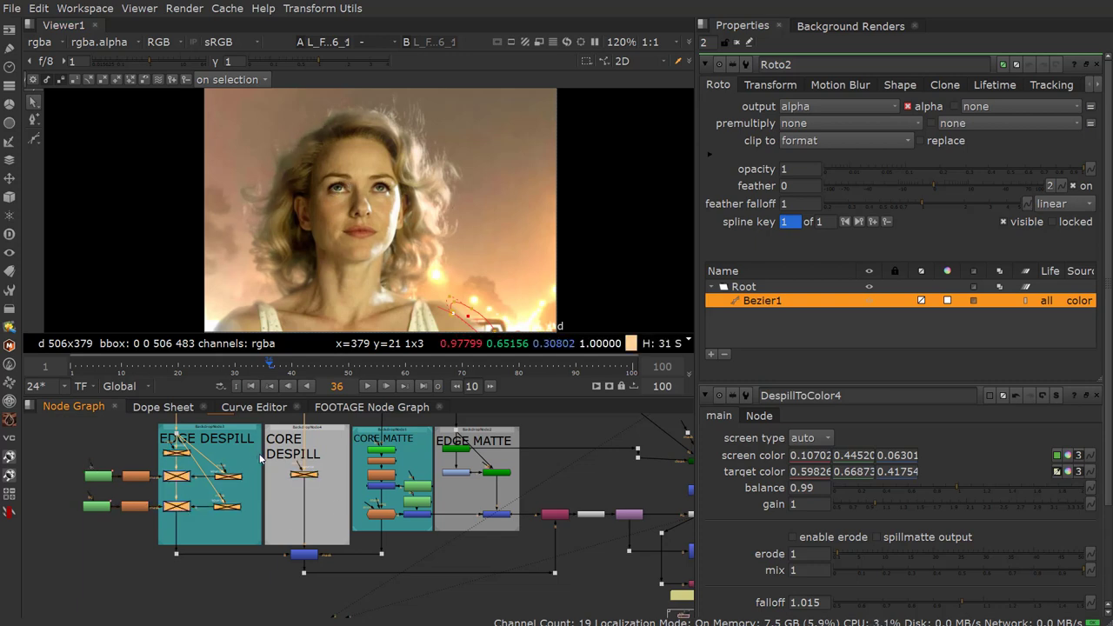
key("d")
key("d")
key("d")
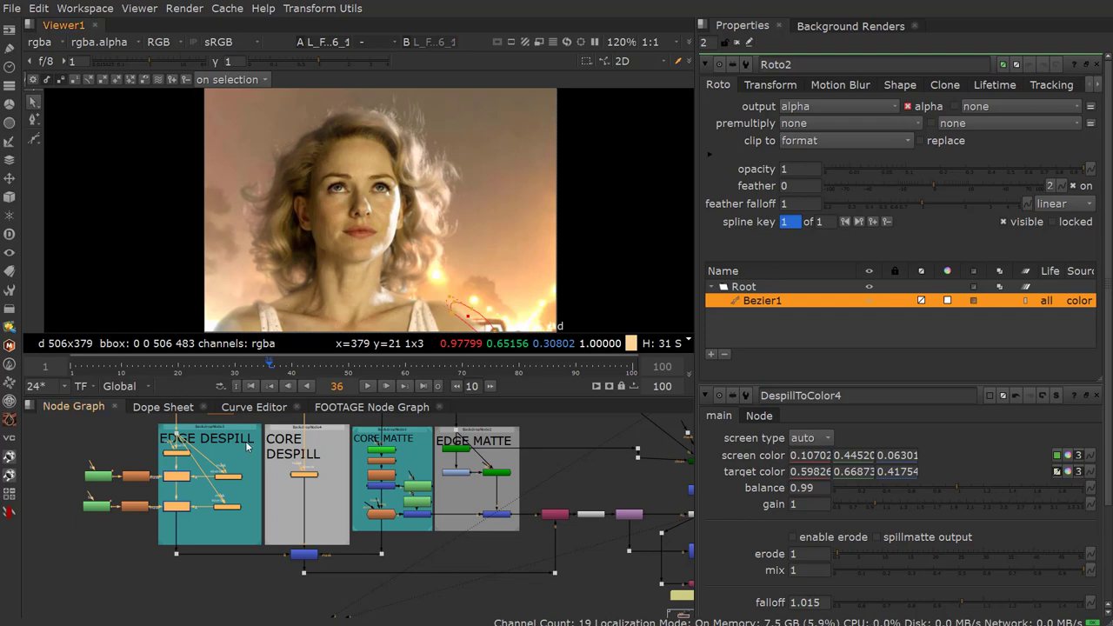
- View DespillToColor4's output and open its properties alongside those of Keymix2
scroll(197, 515, "up", 3)
double_click(169, 503)
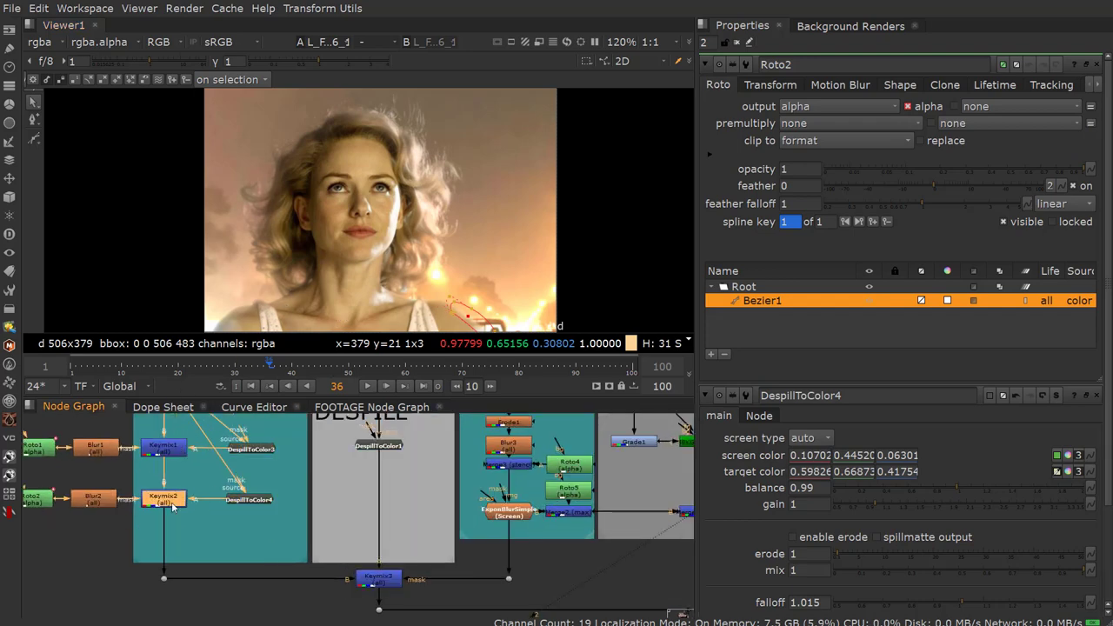
left_click(233, 498)
key("1")
double_click(234, 497)
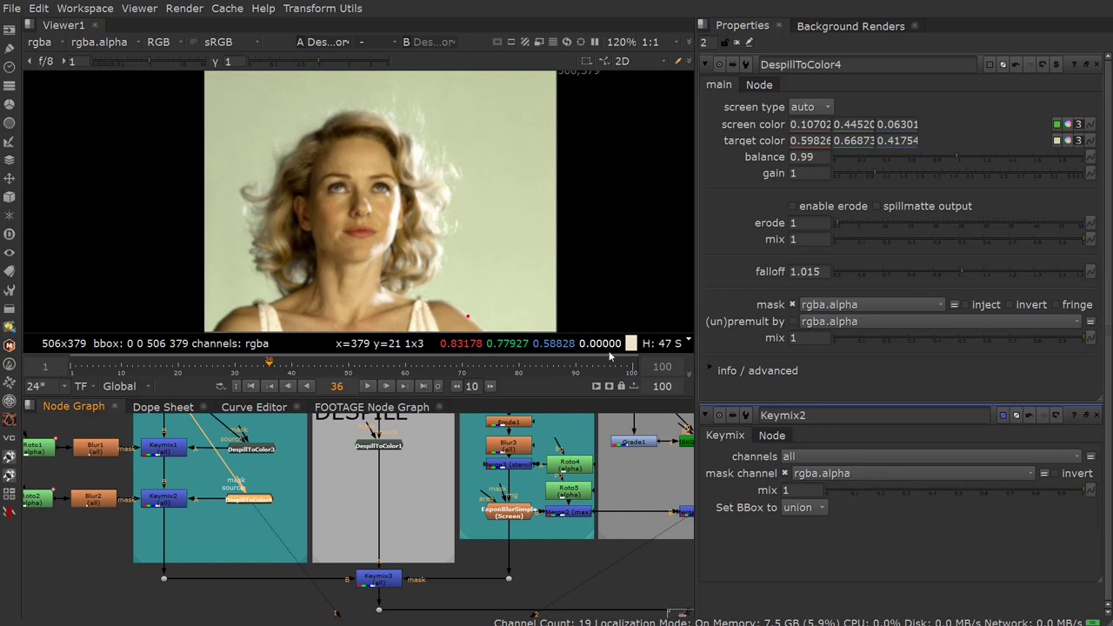
- Temporarily enable DespillToColor4's spillmatte output and examine the spill matte in the alpha channel
left_click(876, 206)
key("a")
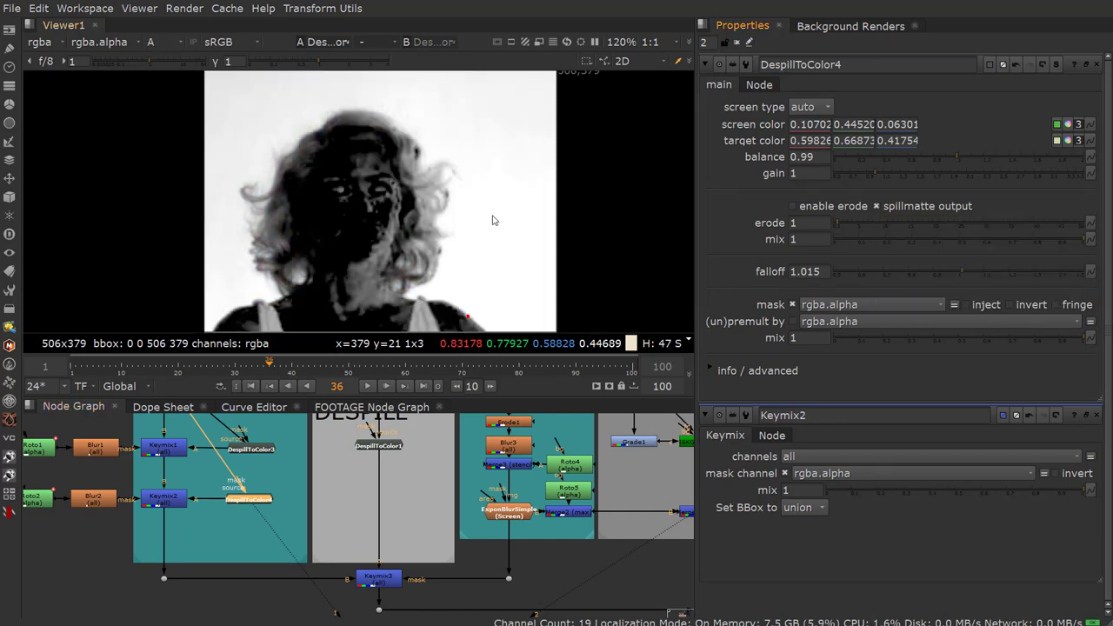
left_click(876, 206)
- Enable erode on DespillToColor4 and, viewing the shoulder in color, set erode to 4.4 and its mix to 0.645
left_click(793, 207)
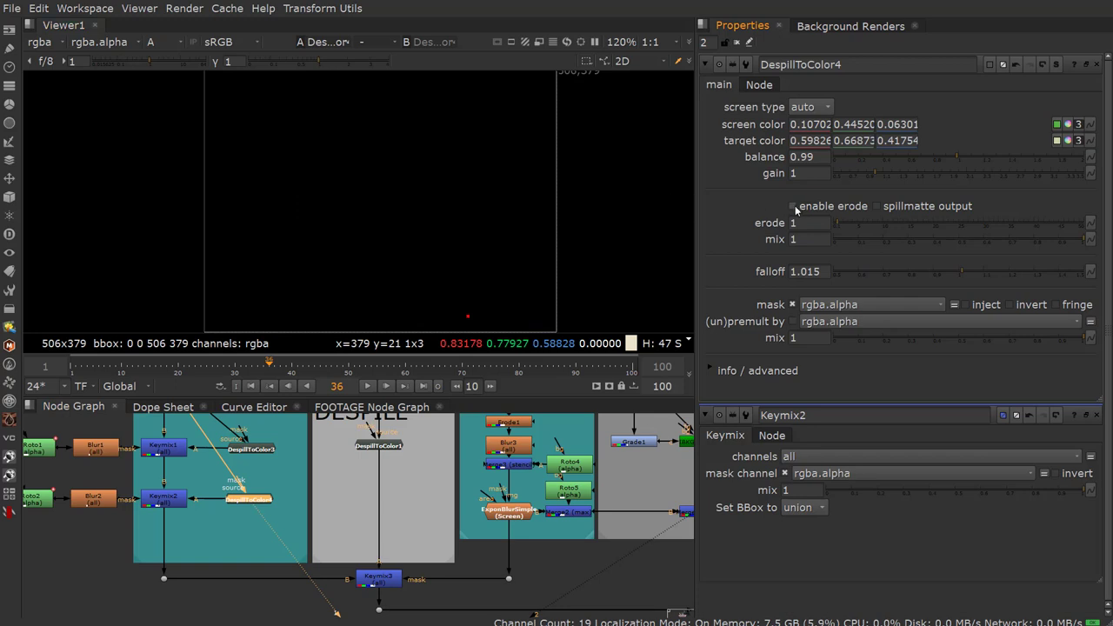
left_click(236, 515)
key("a")
scroll(336, 251, "up", 5)
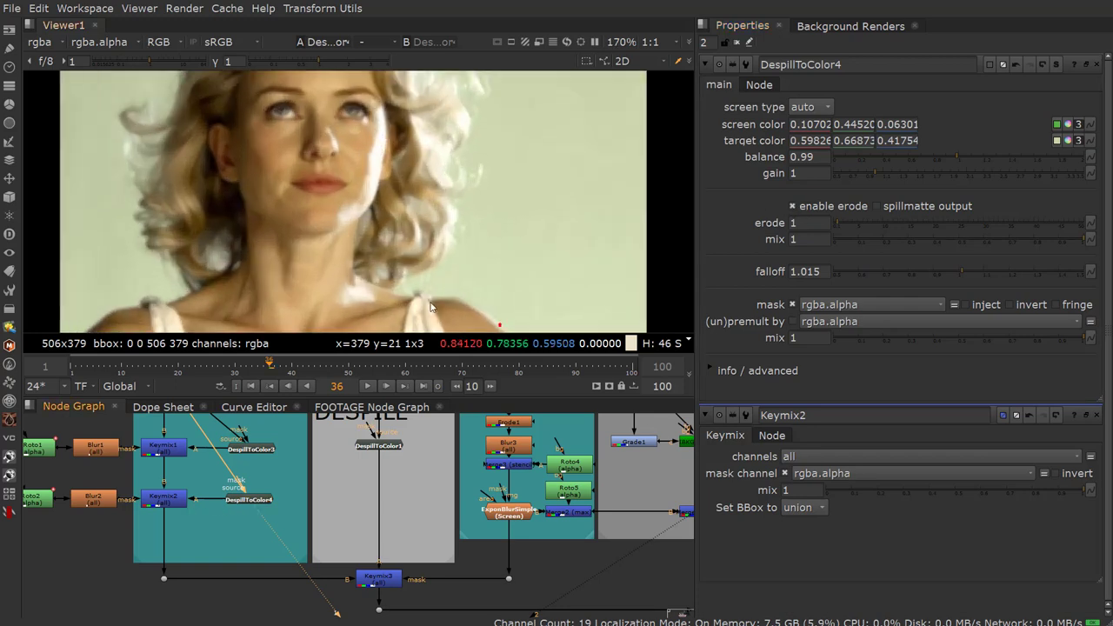
left_click_drag(845, 220, 856, 229)
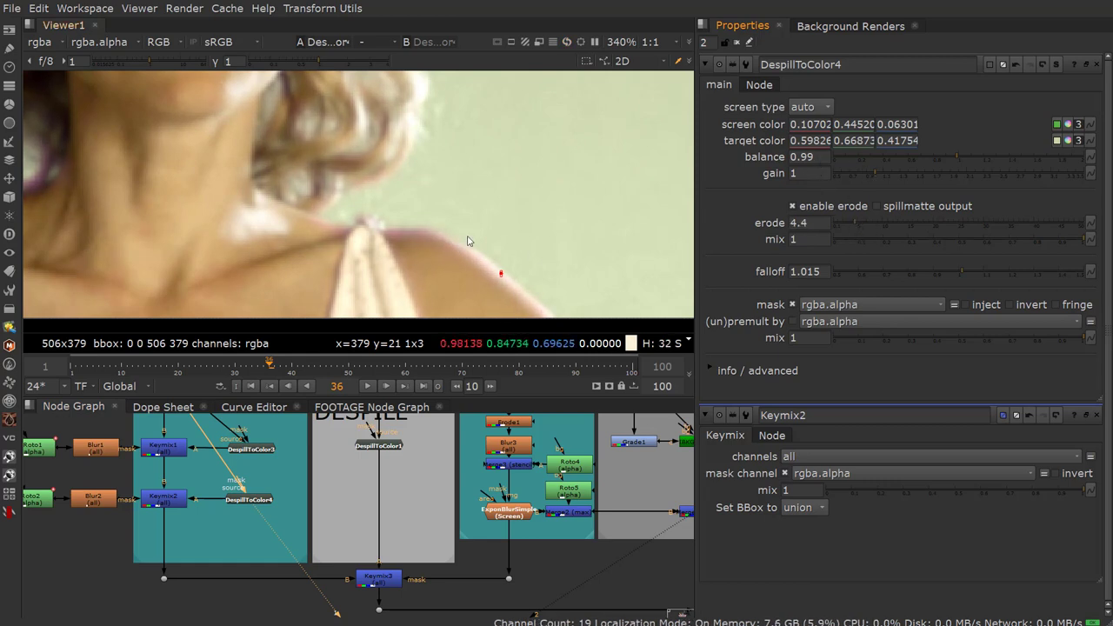
left_click_drag(904, 242, 957, 240)
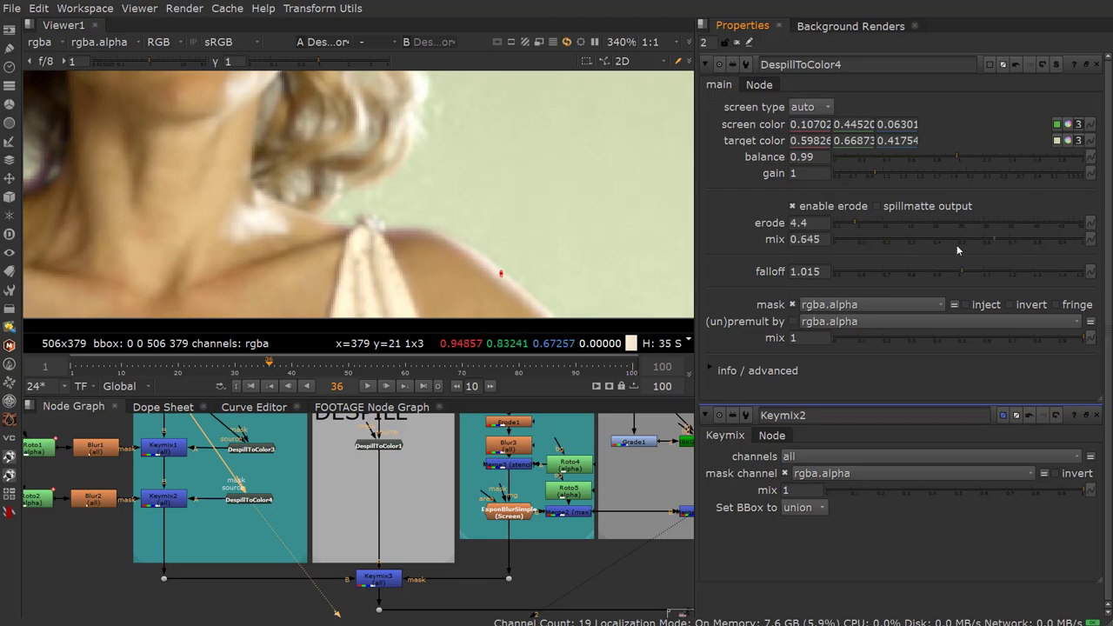